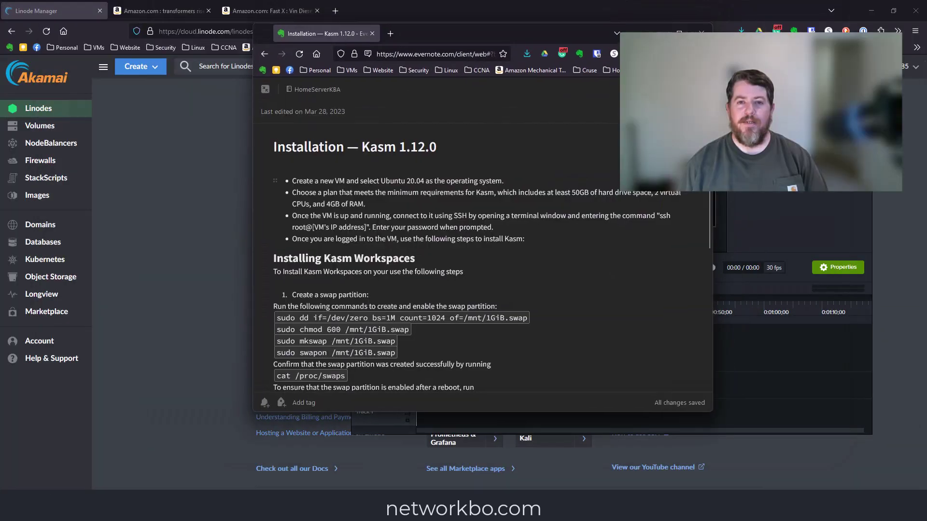
Step: Maximize the Evernote window to read the Kasm installation notes
click(683, 9)
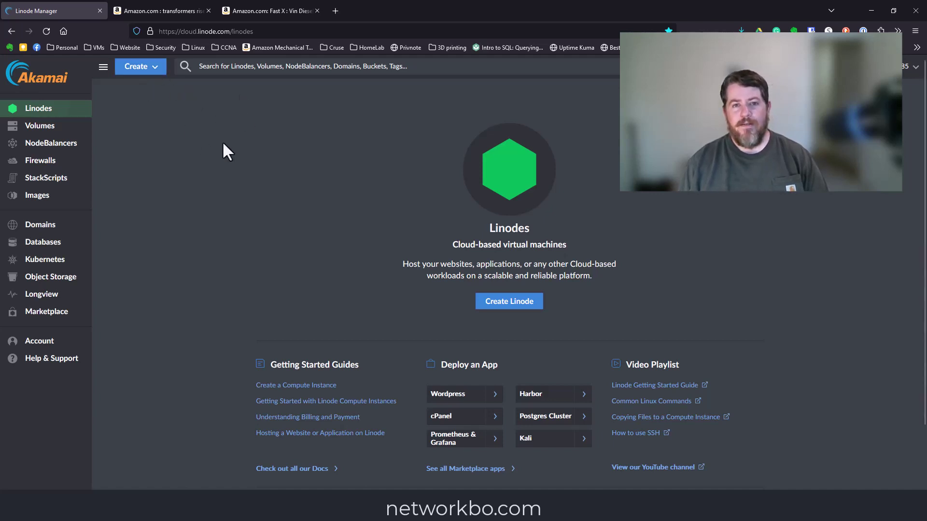
Step: Start a new Linode from the Create menu and browse the Marketplace one-click app catalogue
click(144, 68)
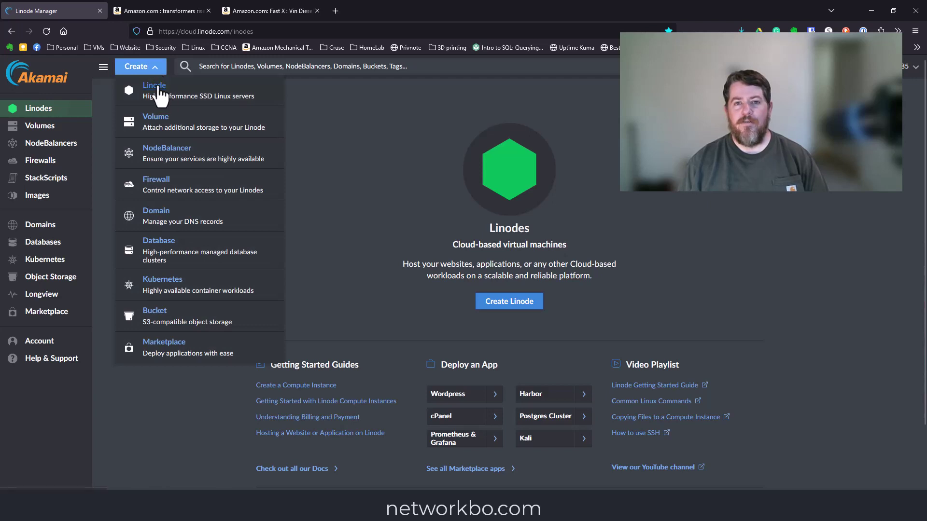
click(160, 92)
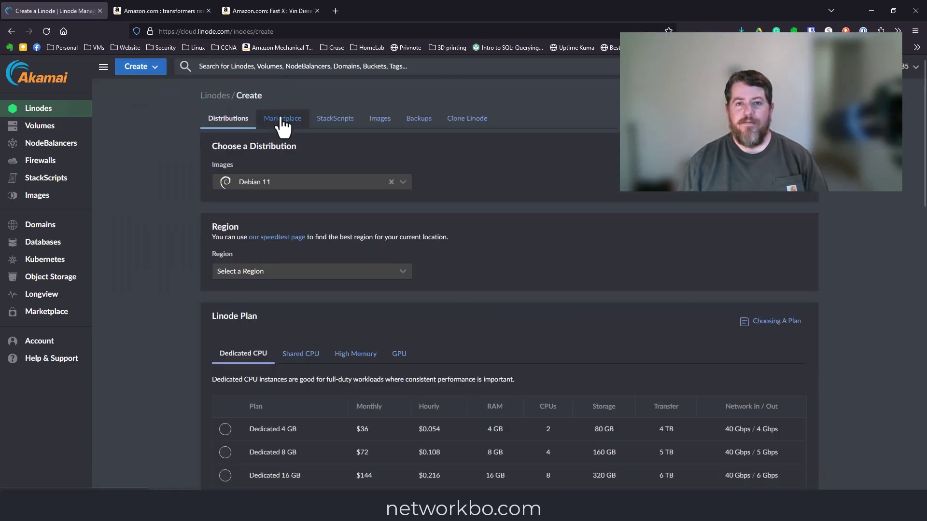
click(292, 120)
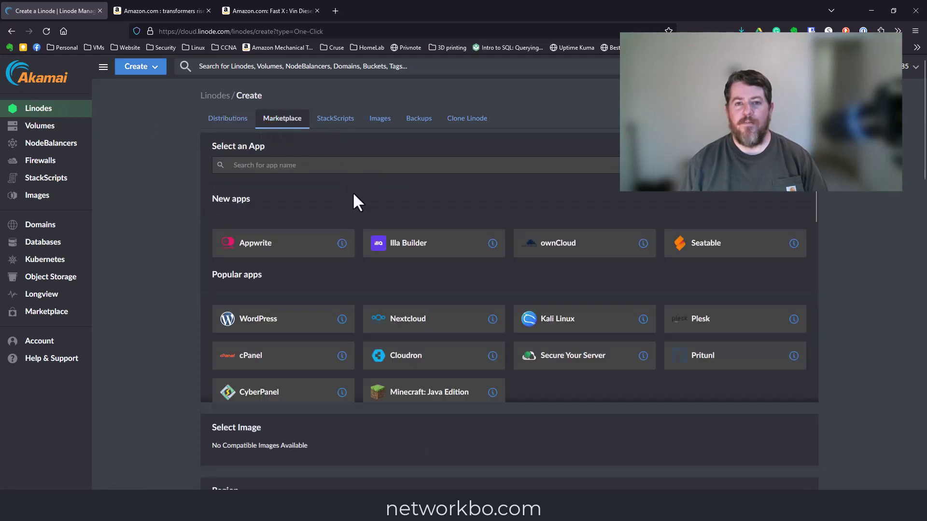
scroll(361, 203, down, 3)
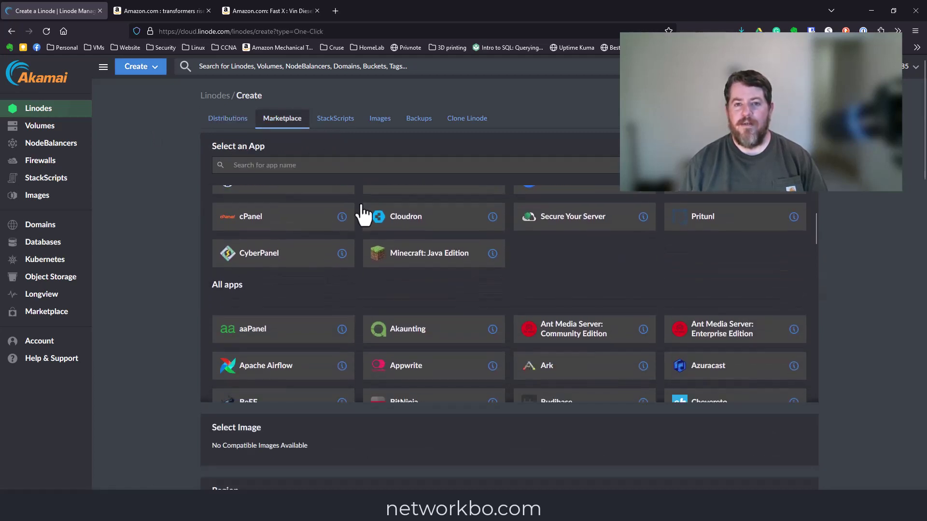
scroll(338, 266, down, 2)
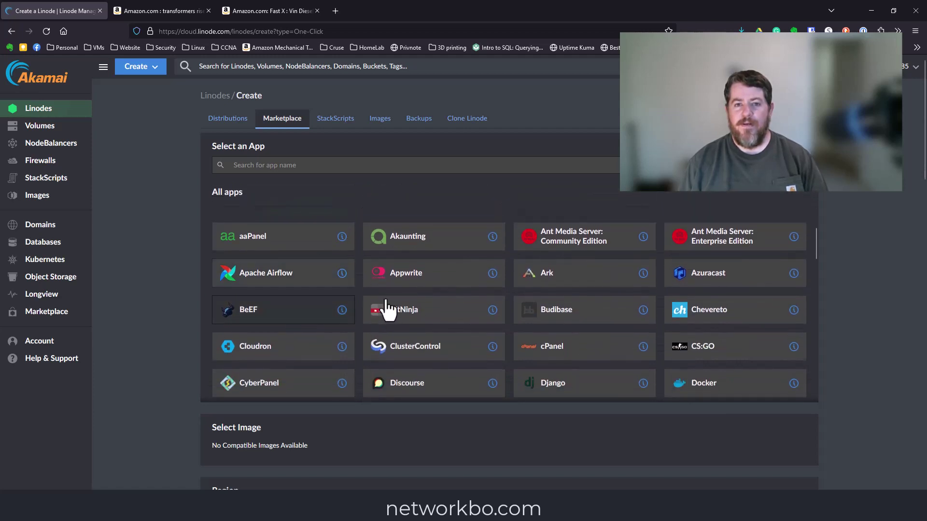
scroll(389, 309, down, 1)
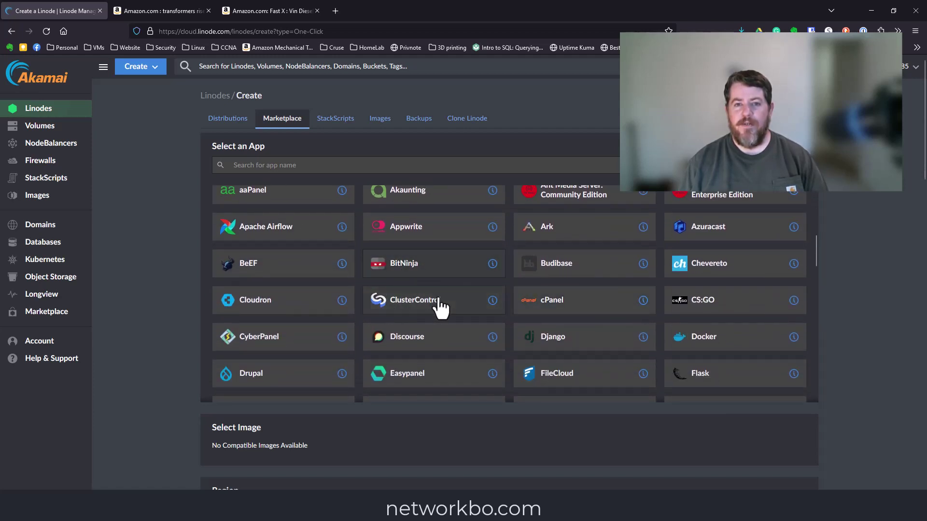
scroll(442, 303, down, 1)
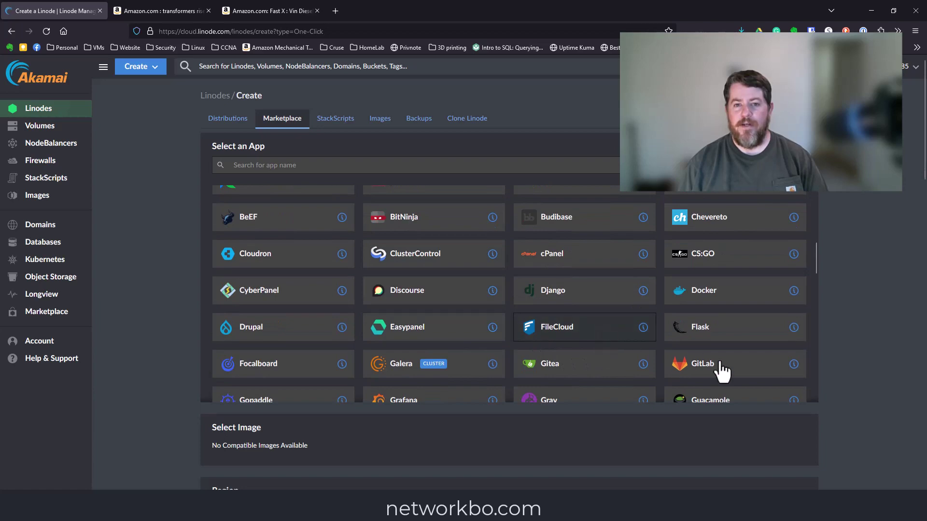
scroll(531, 344, down, 3)
scroll(473, 342, down, 1)
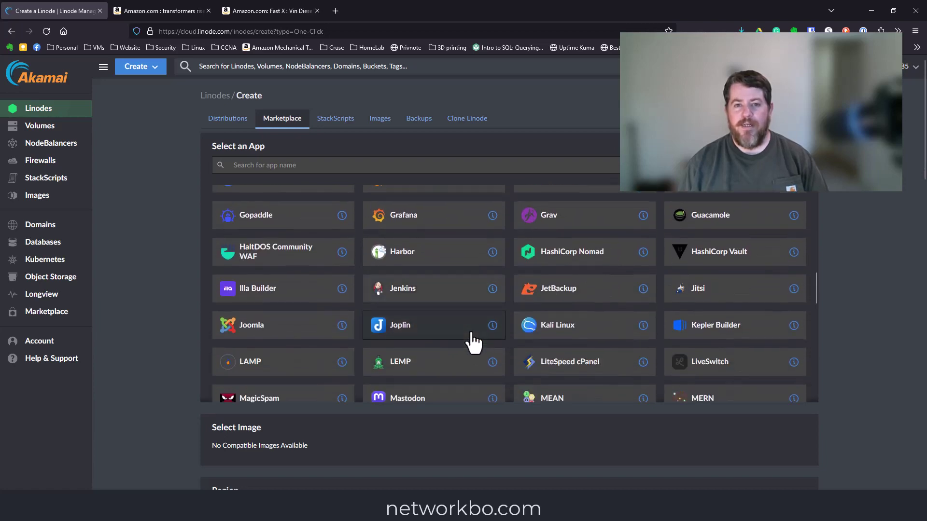
scroll(534, 366, down, 10)
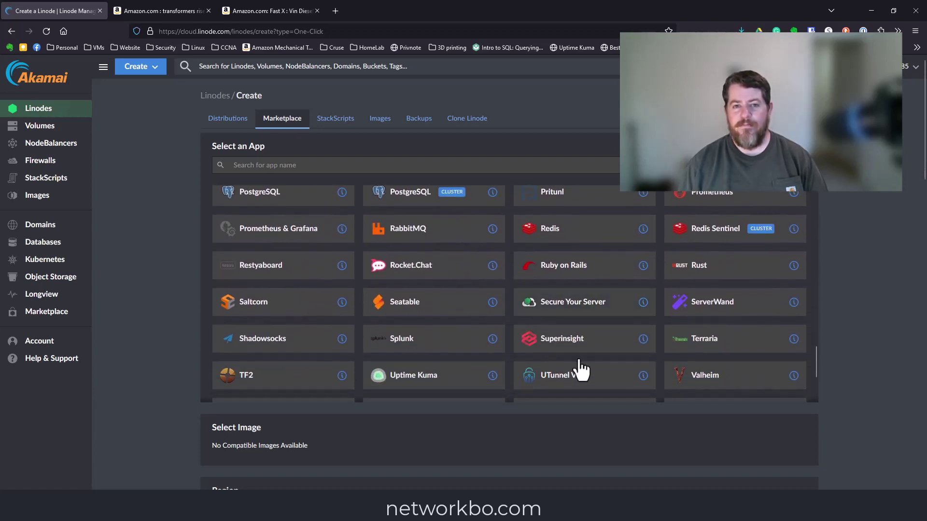
scroll(582, 370, down, 3)
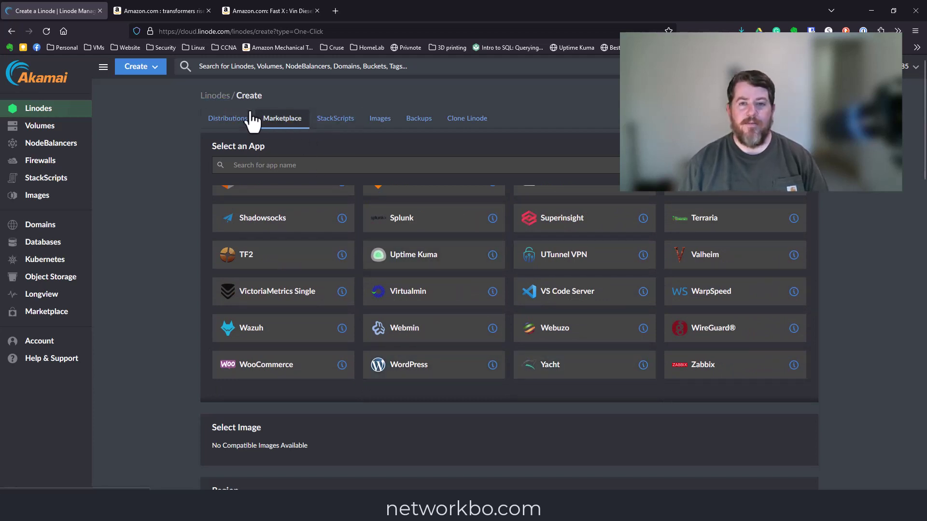
Step: Choose the Ubuntu 20.04 LTS distribution image and the Dallas, TX region
click(230, 127)
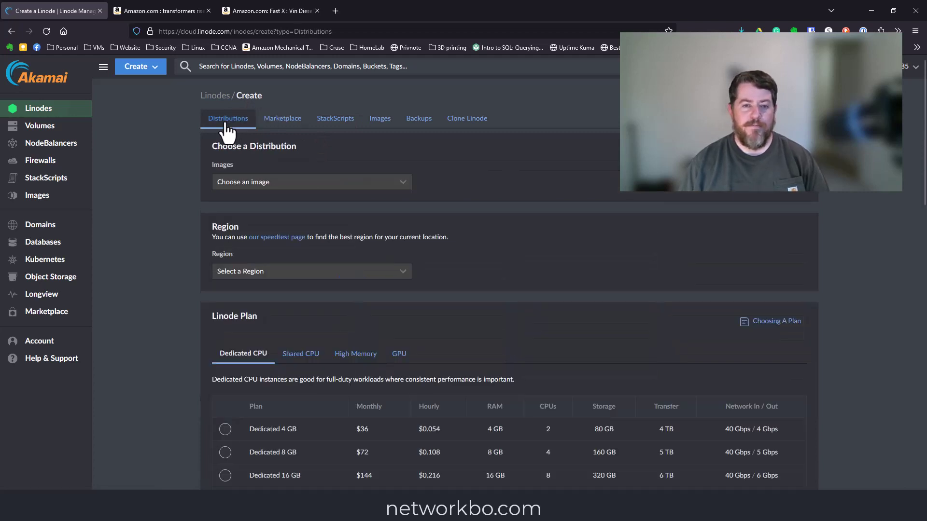
scroll(300, 213, down, 1)
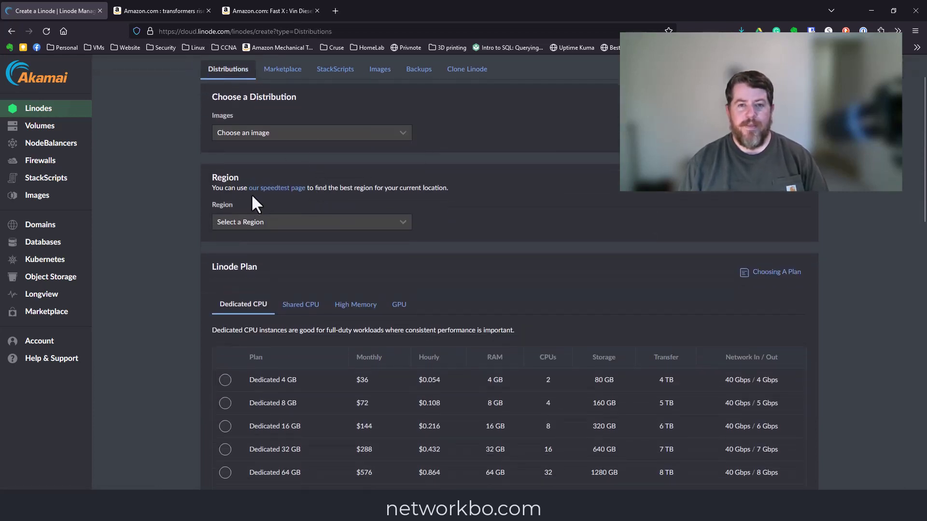
click(250, 133)
scroll(291, 210, down, 2)
scroll(284, 212, down, 1)
scroll(304, 203, down, 5)
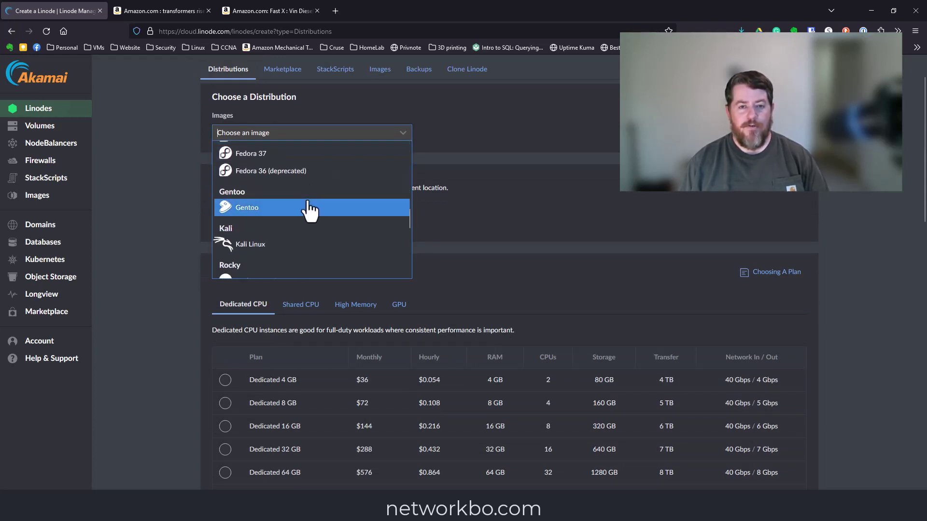
scroll(309, 209, down, 5)
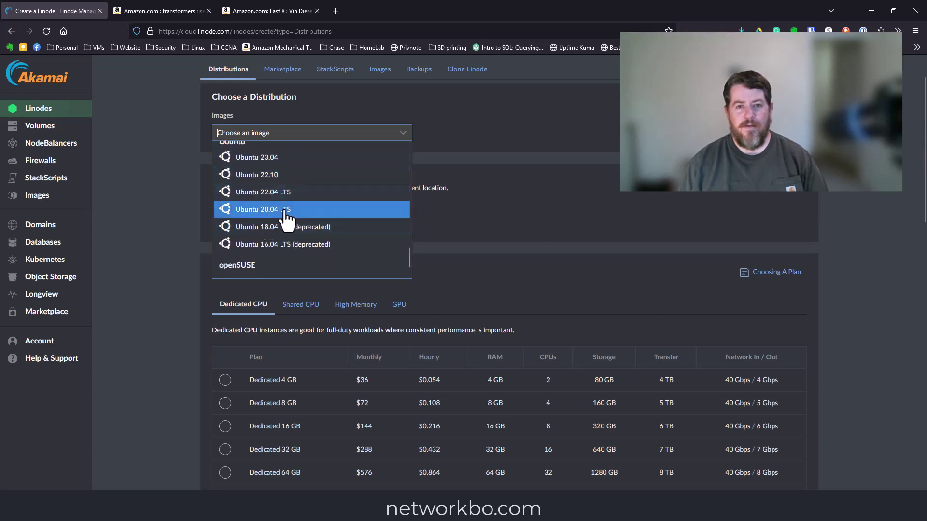
click(284, 212)
click(376, 223)
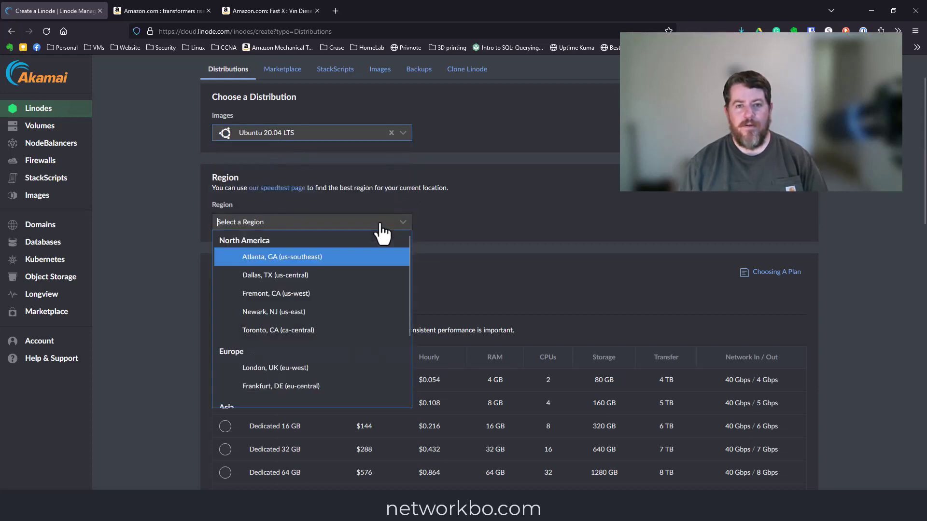
click(289, 274)
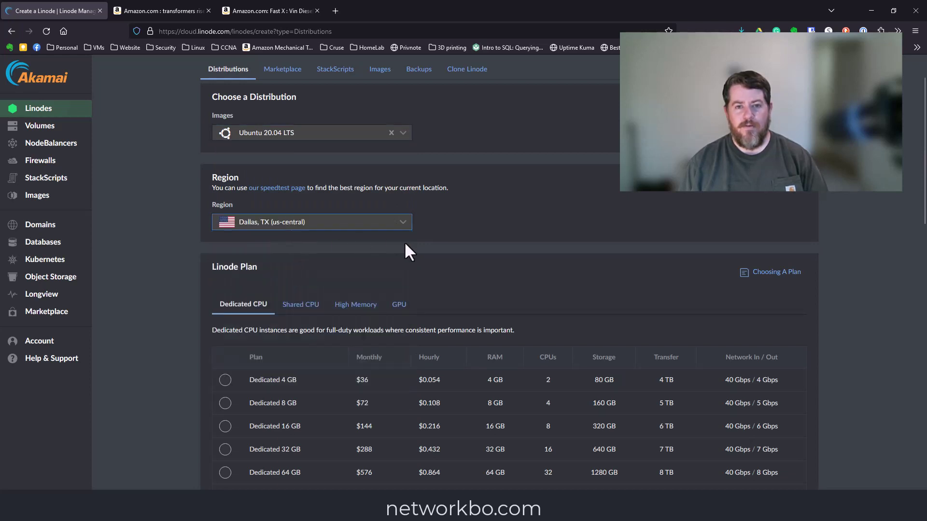
Step: Select the shared-CPU Linode 4 GB plan at $24/month and enter a root password
scroll(407, 245, down, 3)
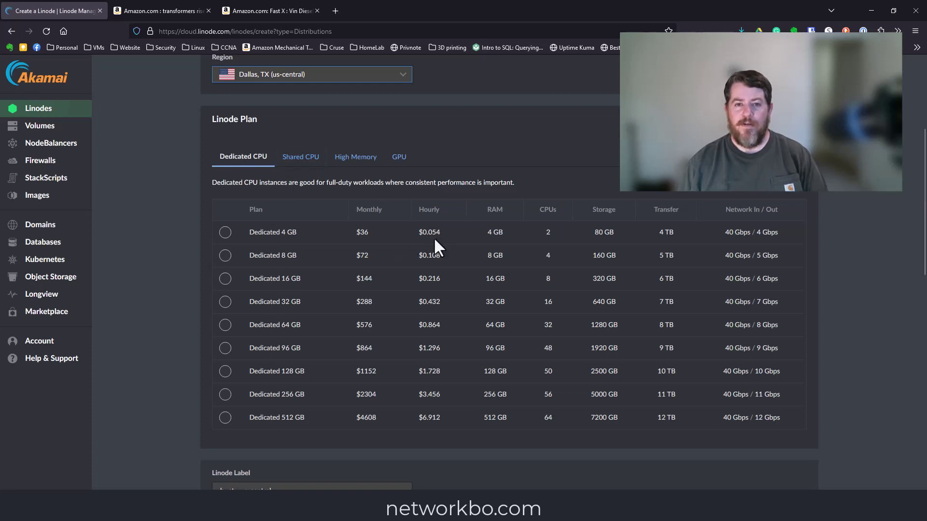
click(317, 171)
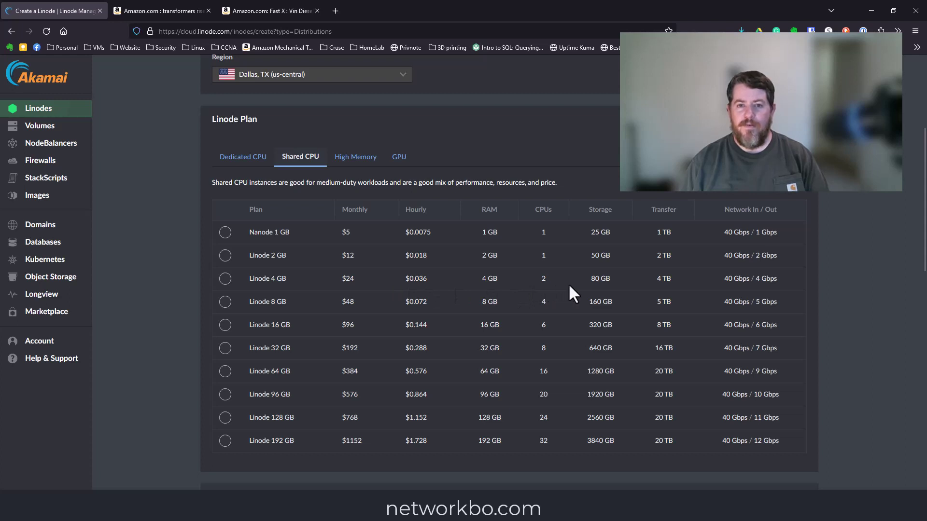
click(225, 279)
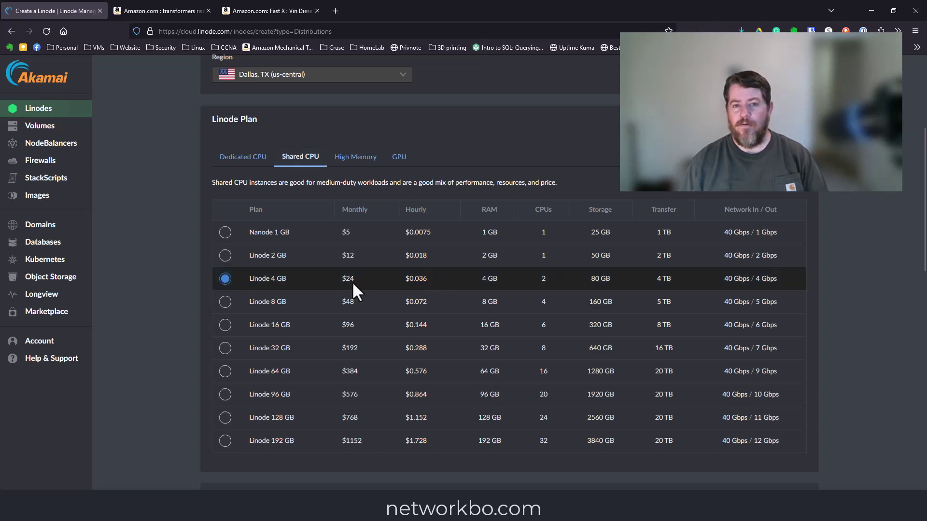
scroll(355, 304, down, 4)
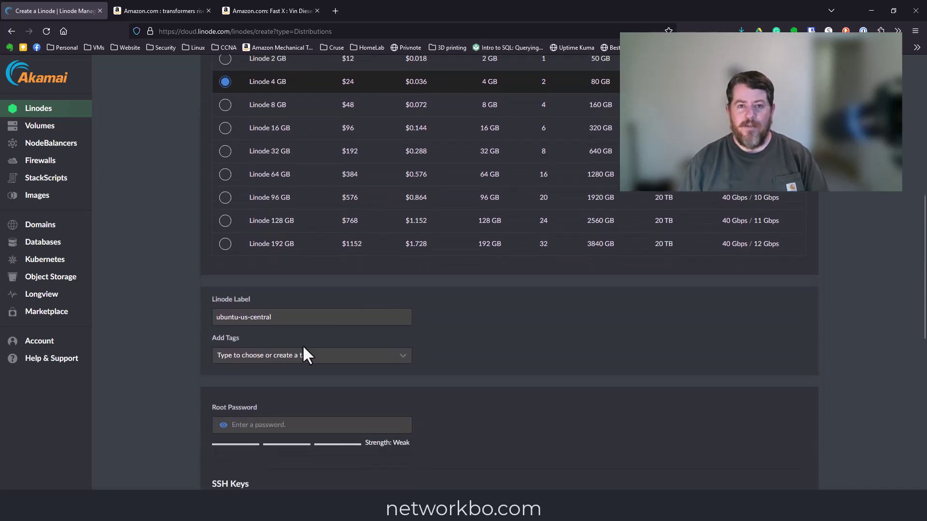
scroll(335, 310, down, 2)
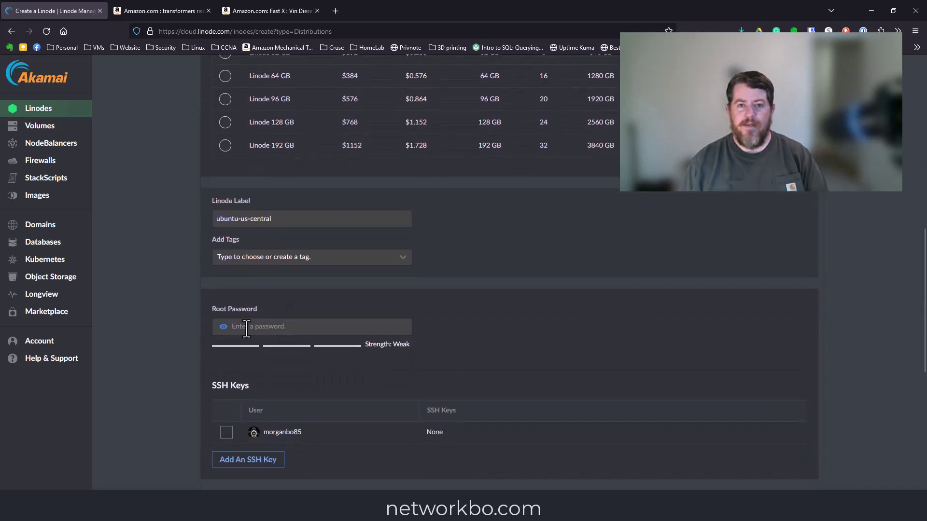
click(247, 328)
text(p)
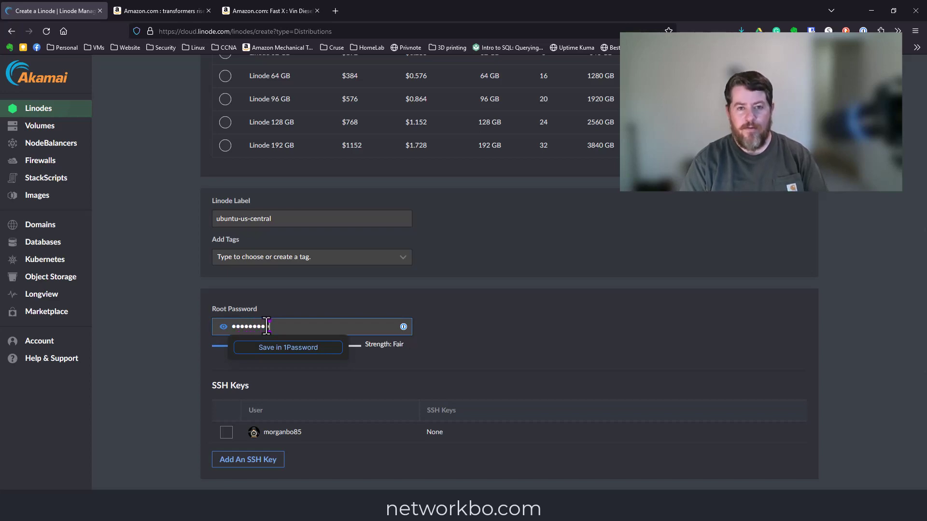
scroll(464, 338, down, 6)
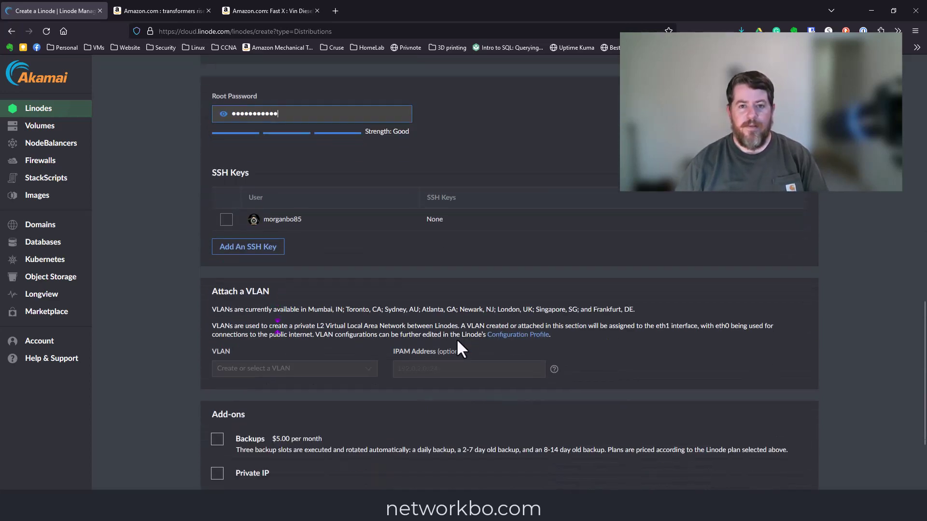
scroll(438, 349, down, 1)
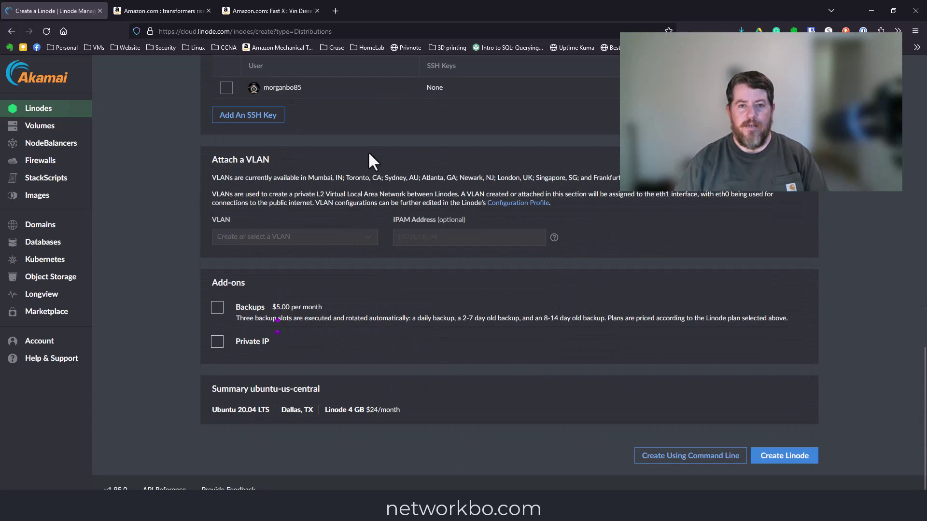
scroll(773, 434, down, 1)
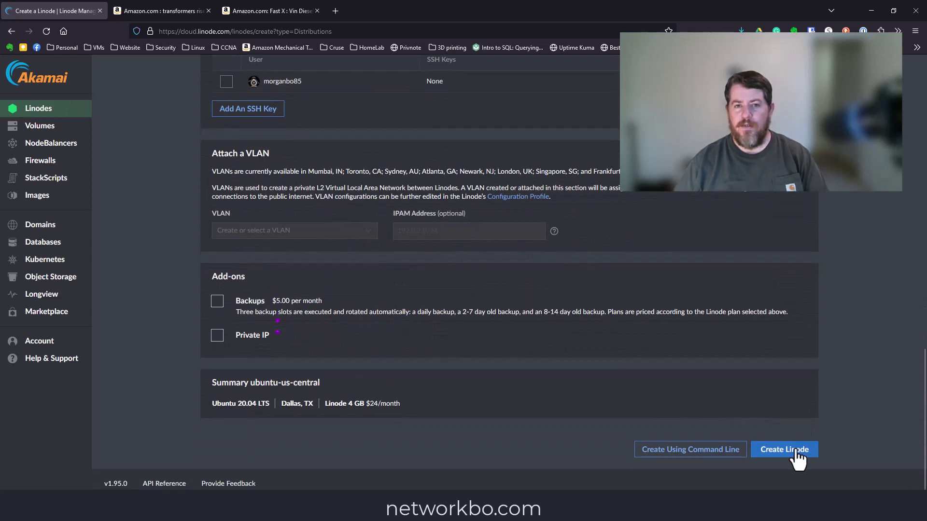
Step: Create the ubuntu-us-central Linode, watch its PROVISIONING status, and briefly view its web console
click(794, 452)
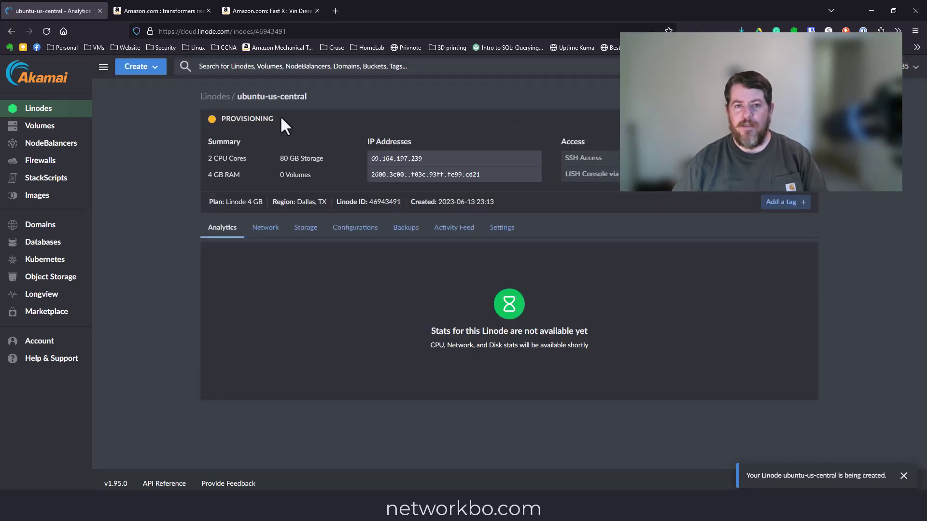
drag(280, 117, 217, 128)
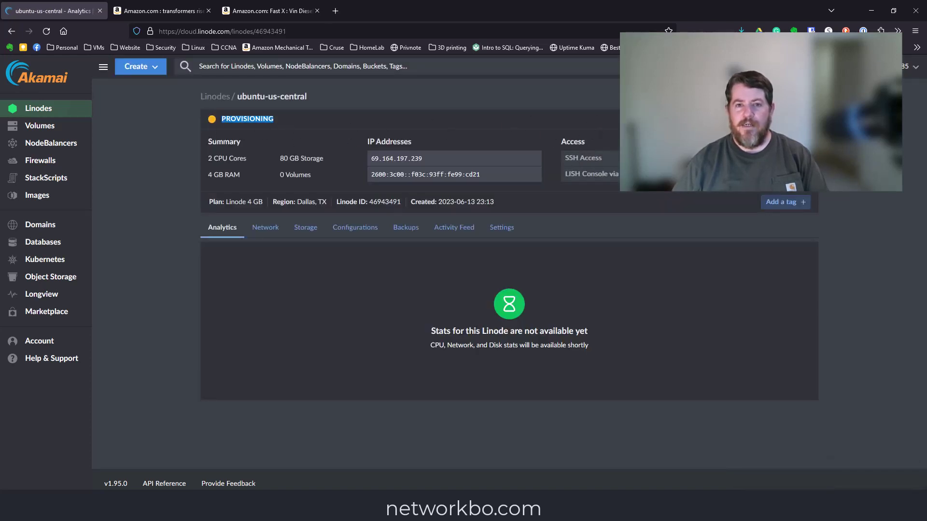
click(768, 125)
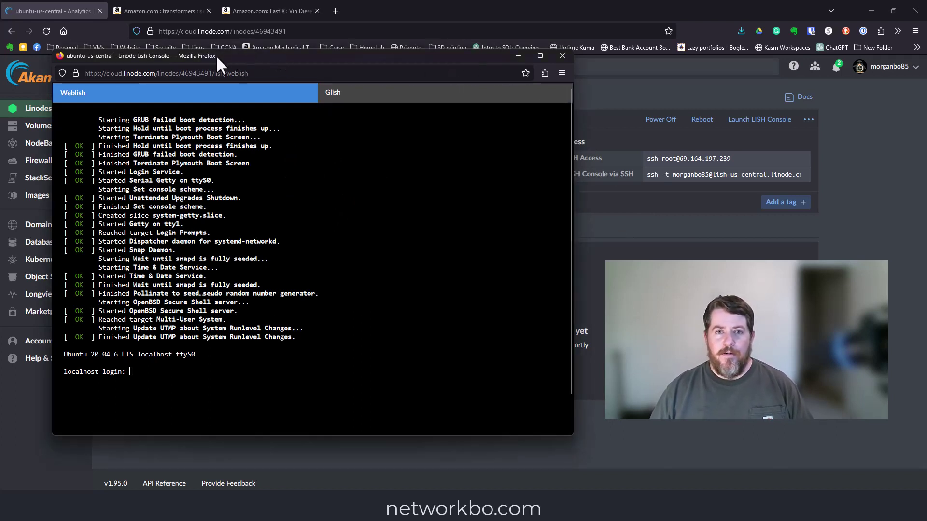
click(562, 56)
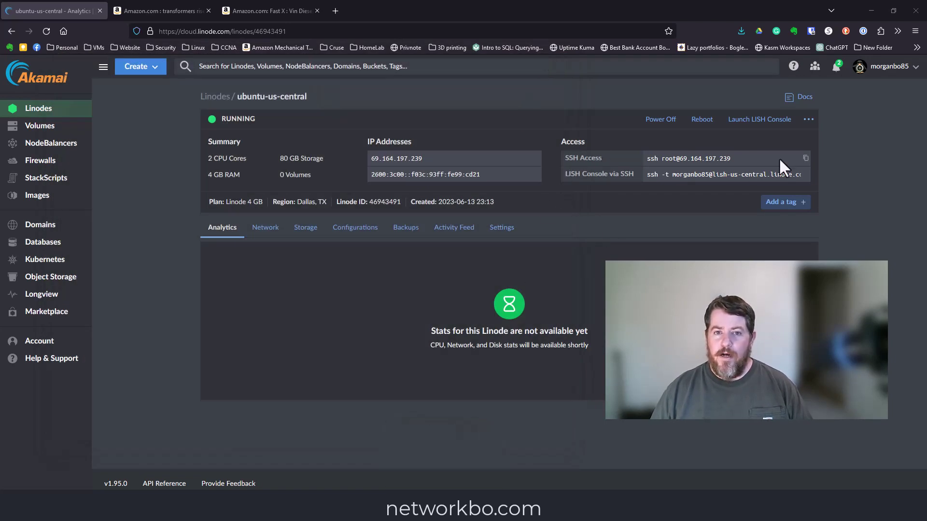
Step: Copy the Linode's root SSH command and run it in the MobaXterm terminal
click(806, 159)
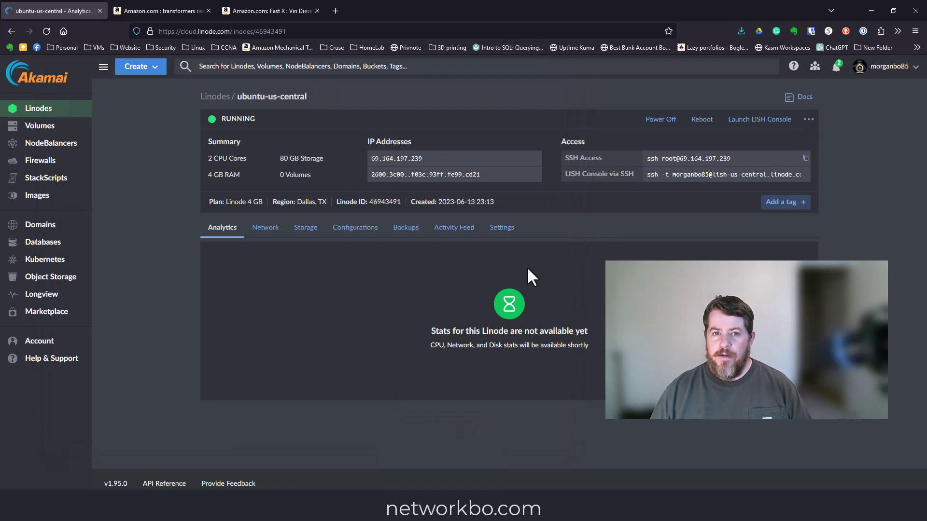
key(alt+Tab)
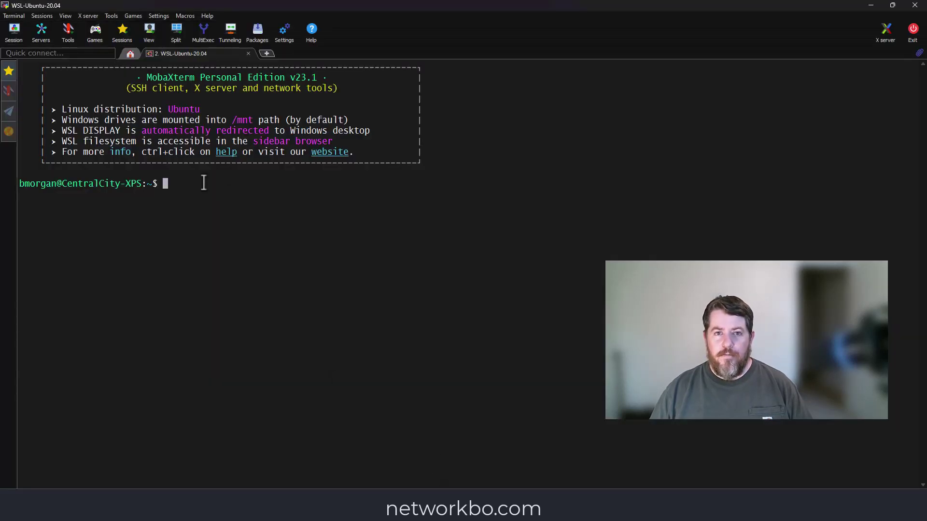
right_click(204, 183)
click(233, 223)
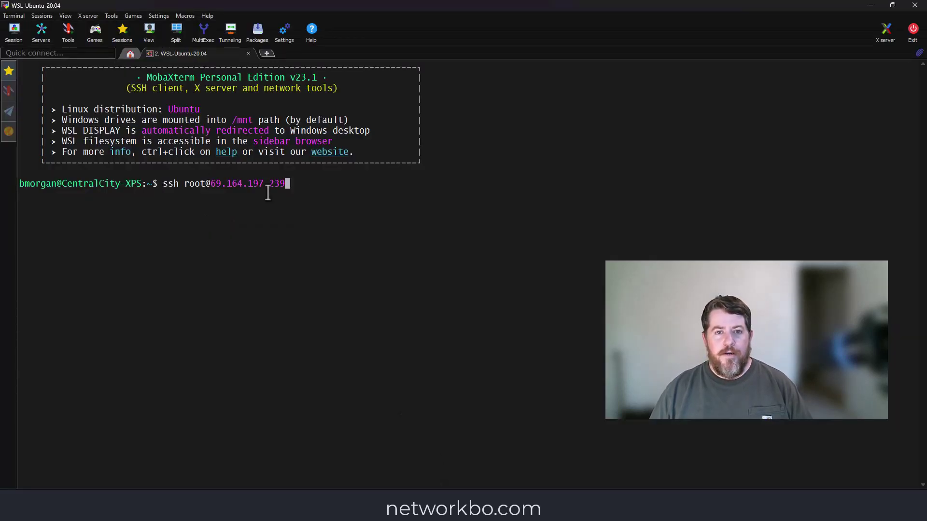
key(Return)
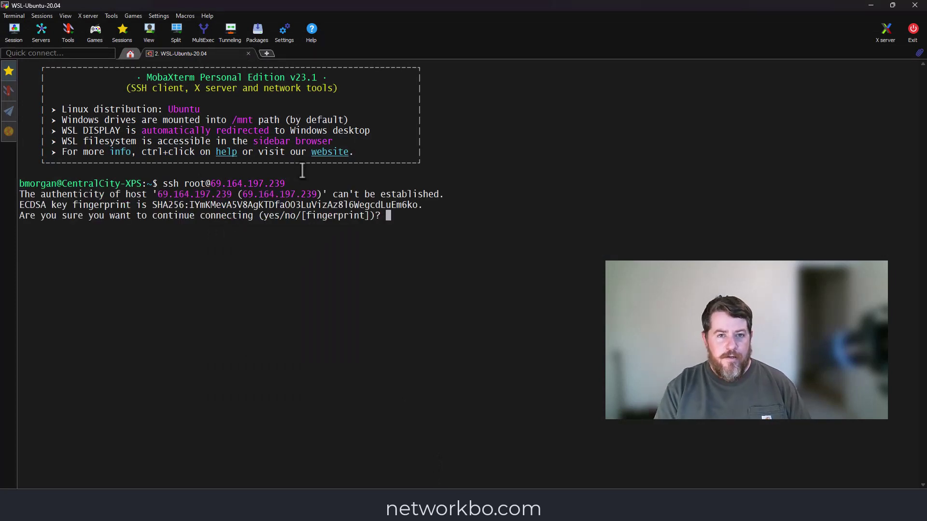
Step: Accept the host key with yes, enter the root password, and clear the welcome banner
text(yes)
key(Return)
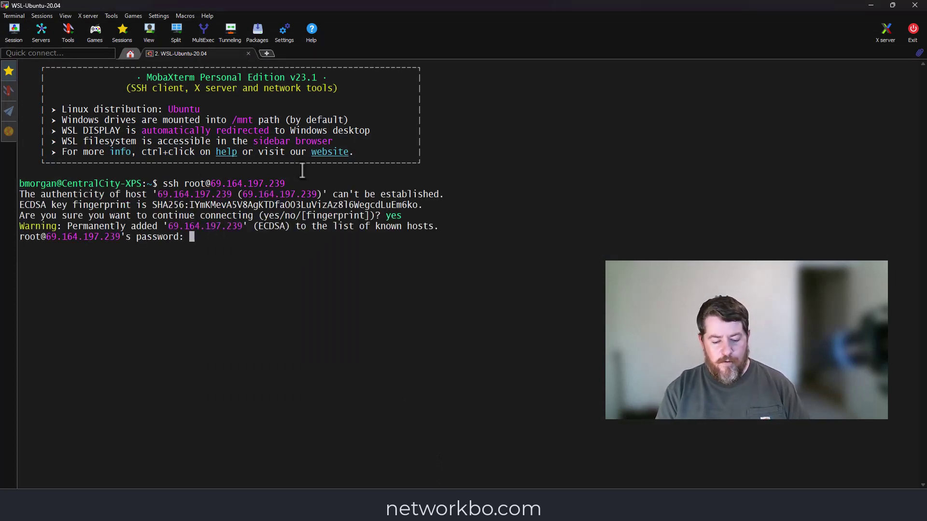
key(Return)
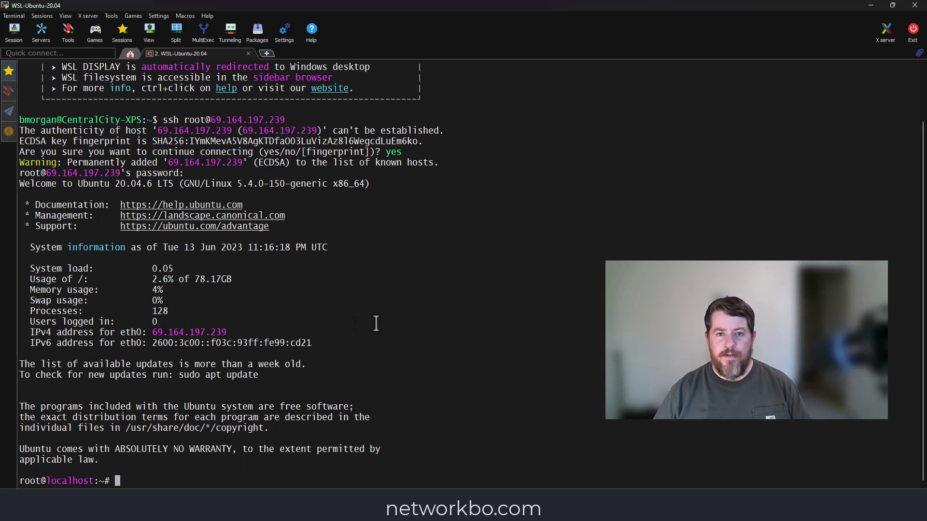
key(Return)
key(Return)
key(Return)
key(Return)
key(Return)
key(Return)
key(Return)
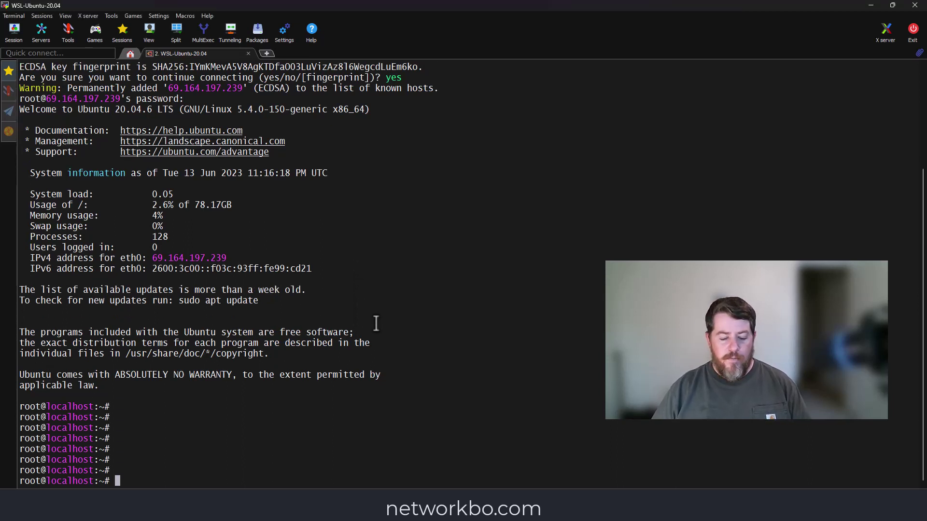
key(ctrl+l)
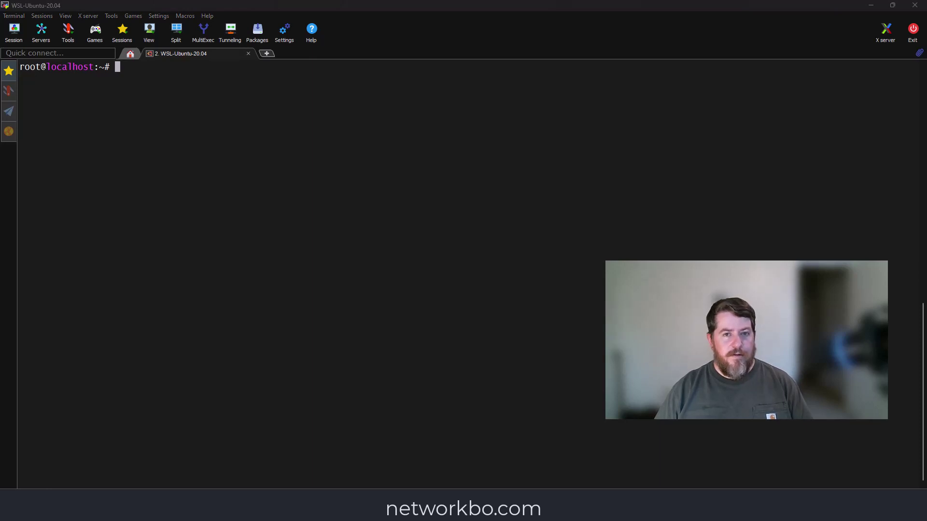
Step: Run the dd, chmod, mkswap and swapon commands, check /proc/swaps, and append the swap line to /etc/fstab
right_click(144, 62)
click(177, 102)
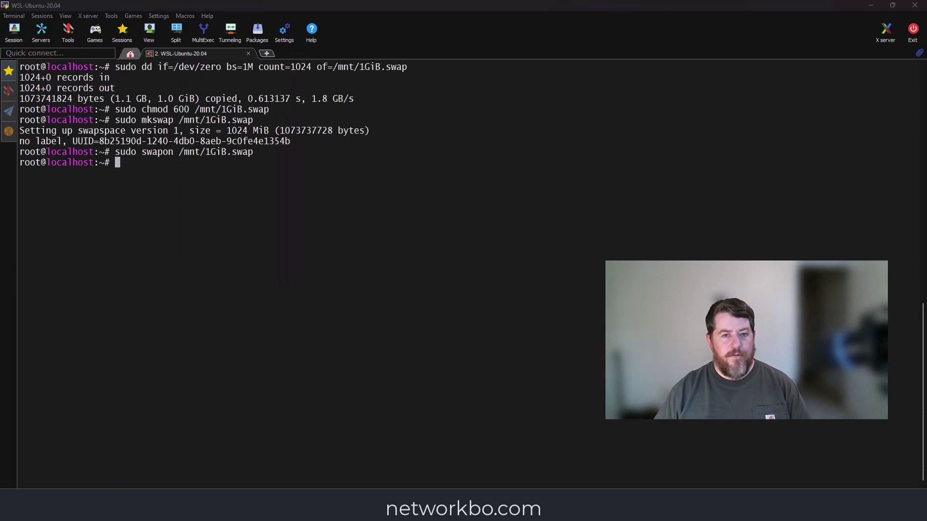
right_click(155, 164)
click(183, 206)
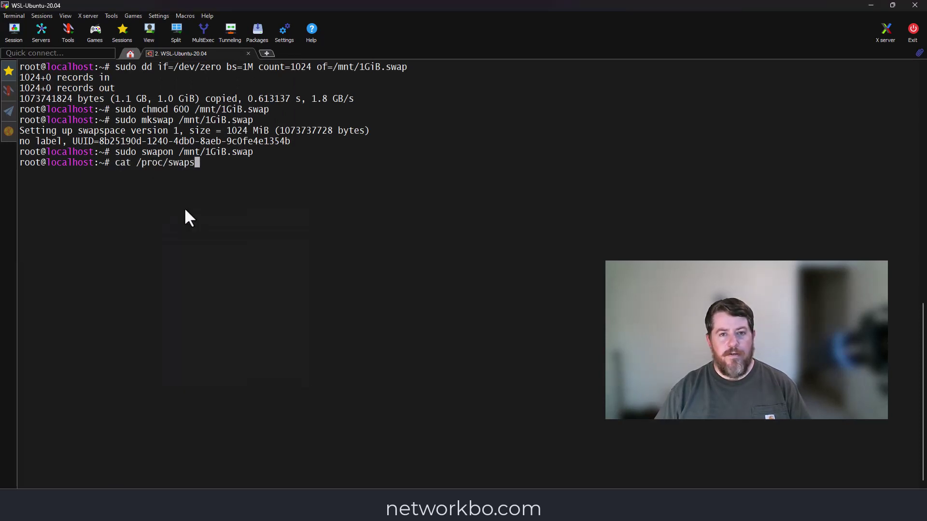
key(Return)
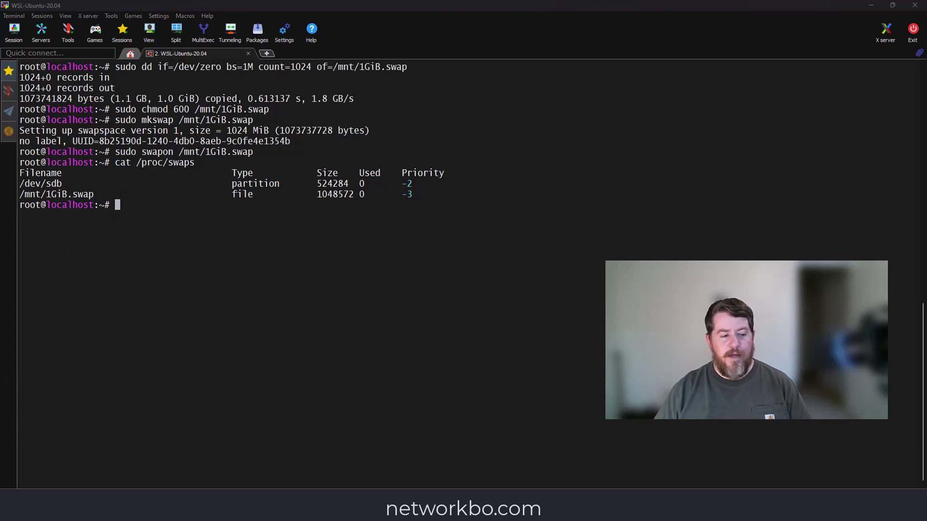
right_click(221, 185)
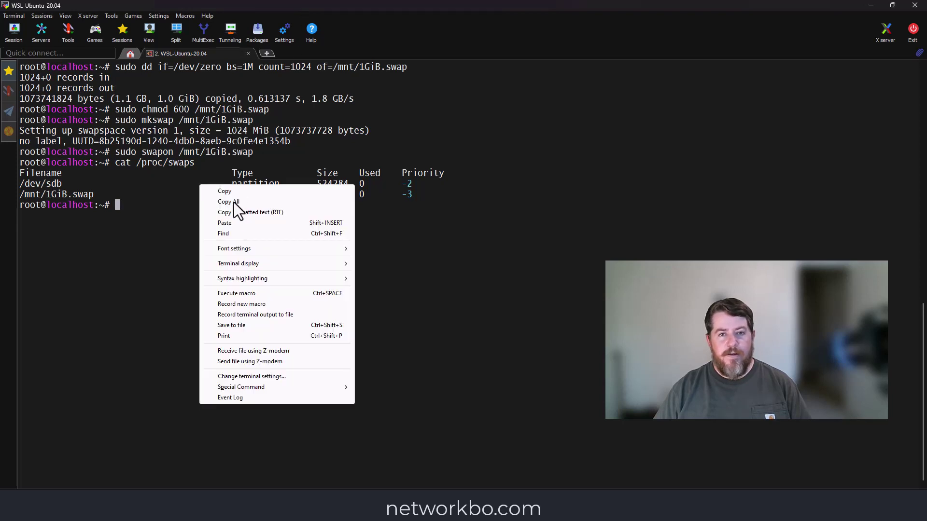
click(224, 223)
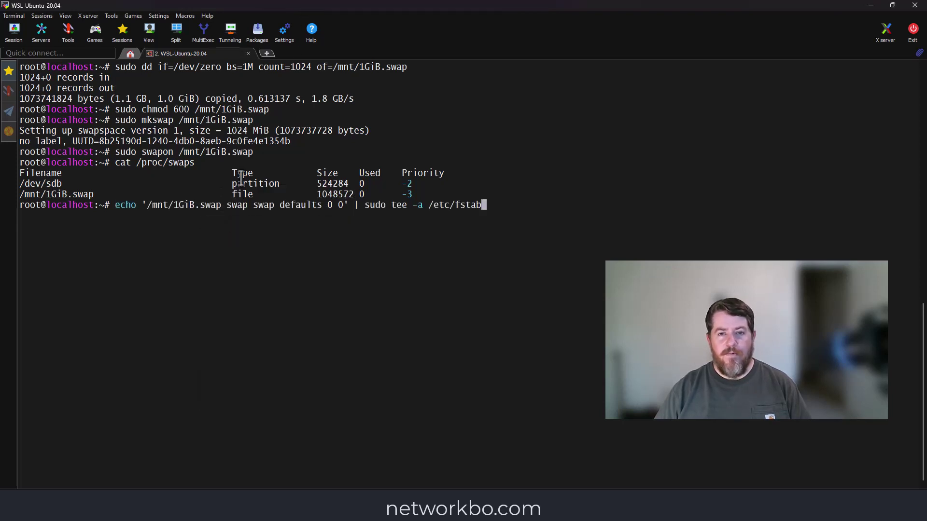
key(Return)
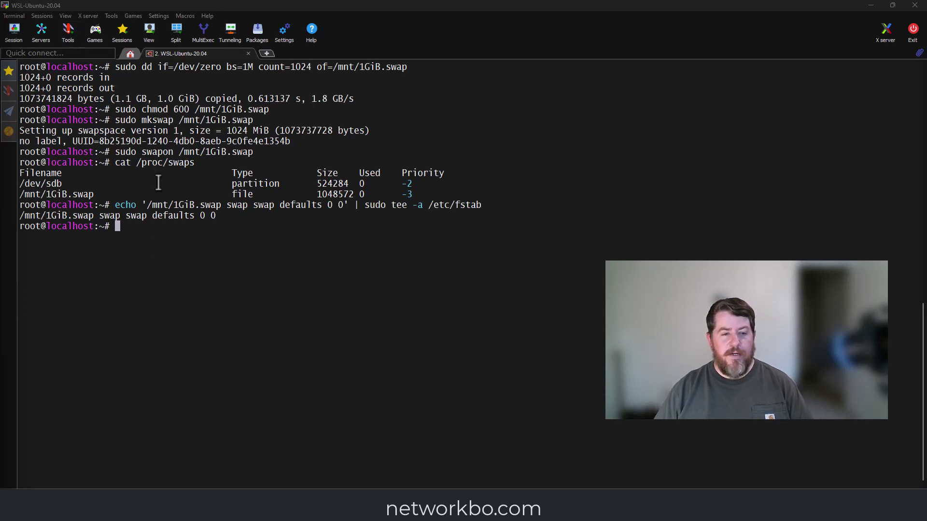
Step: Download the Kasm 1.10.0 release with wget and extract it with tar -xf
right_click(153, 240)
click(177, 279)
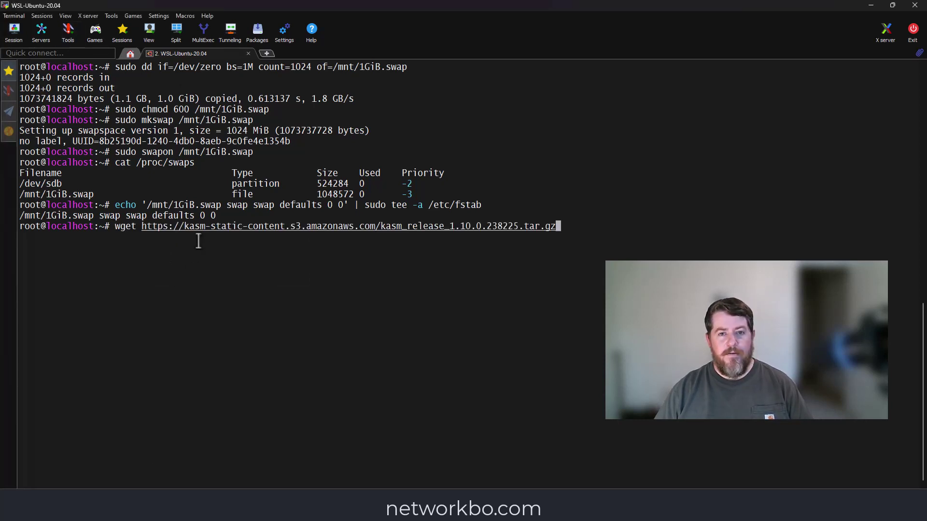
key(Return)
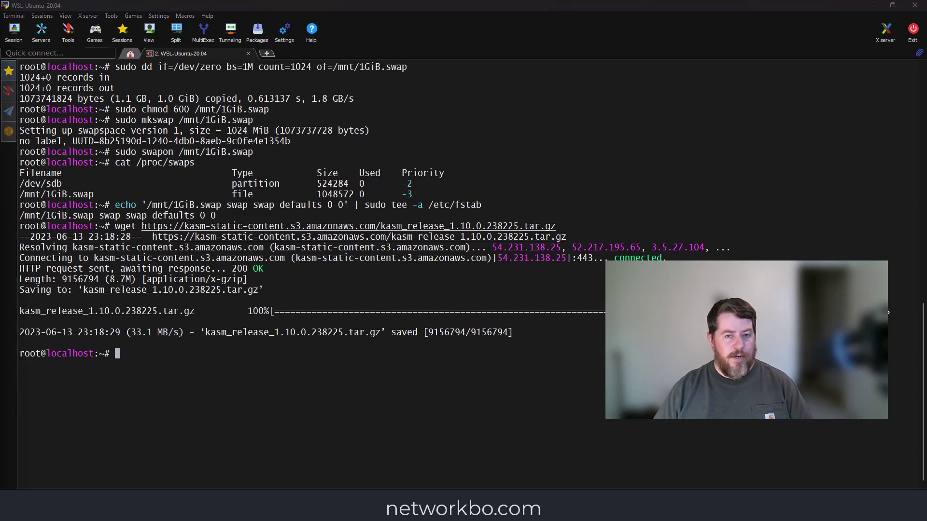
right_click(183, 337)
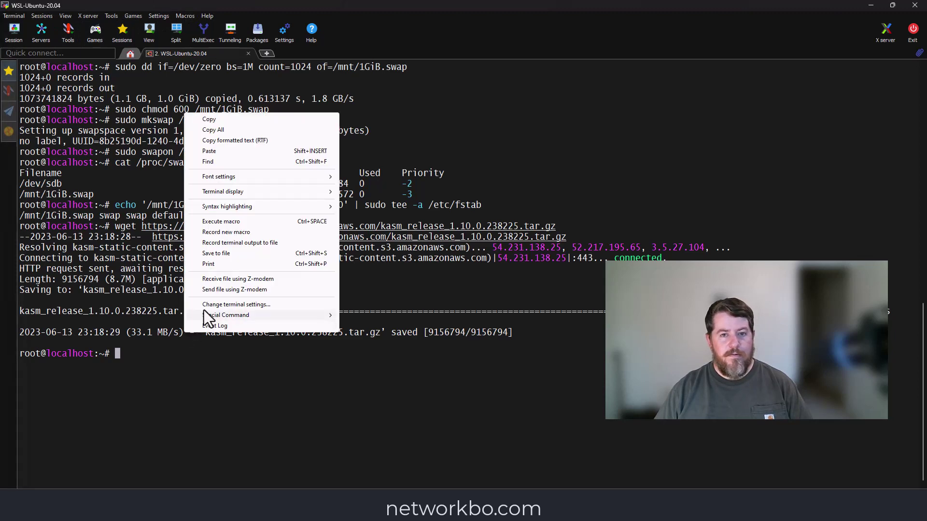
click(212, 151)
key(Return)
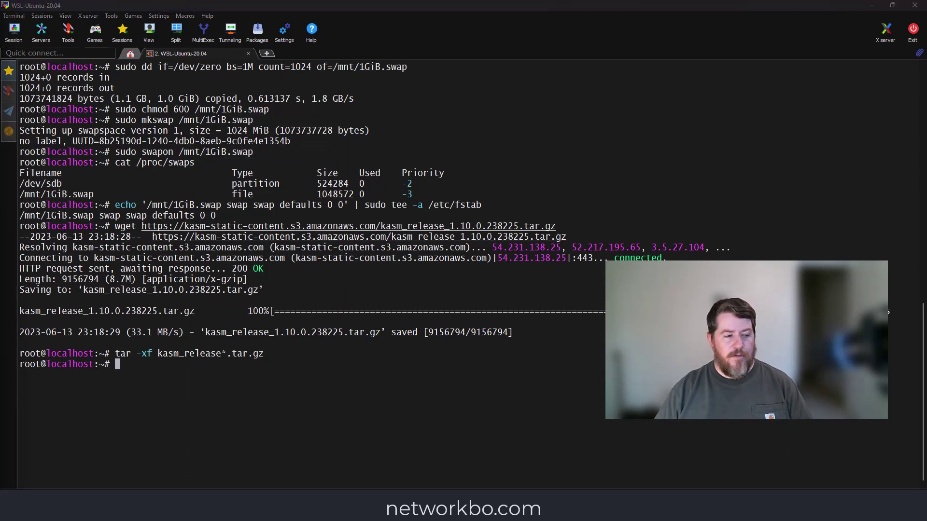
Step: Run sudo bash kasm_release/install.sh and accept the EULA with y
right_click(224, 370)
click(259, 191)
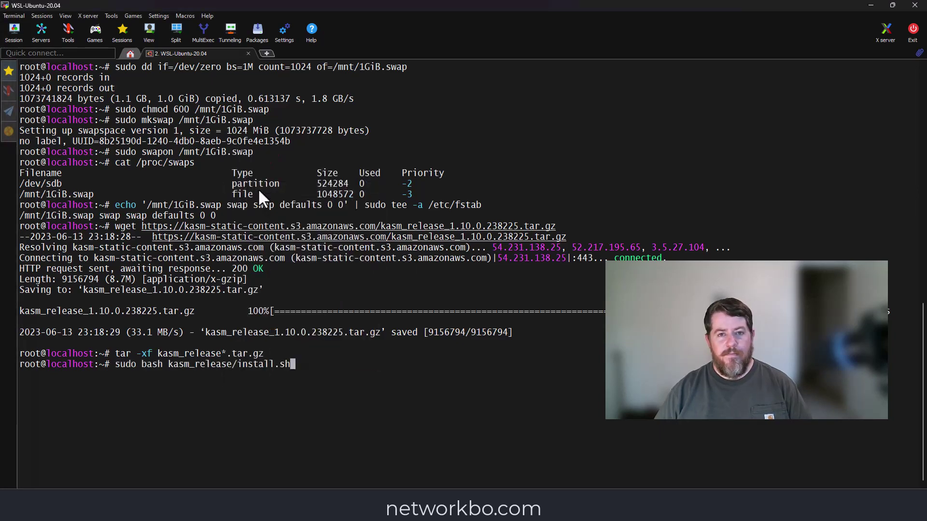
key(Return)
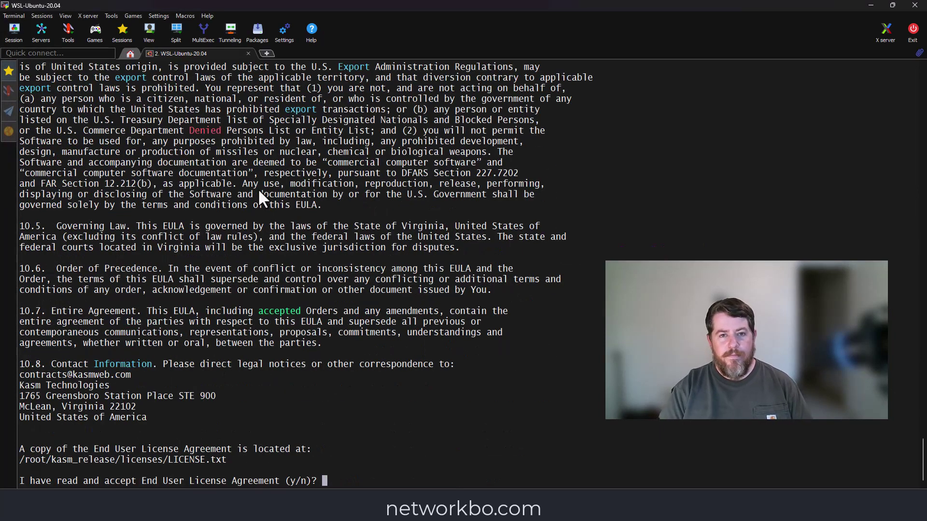
text(y)
key(Return)
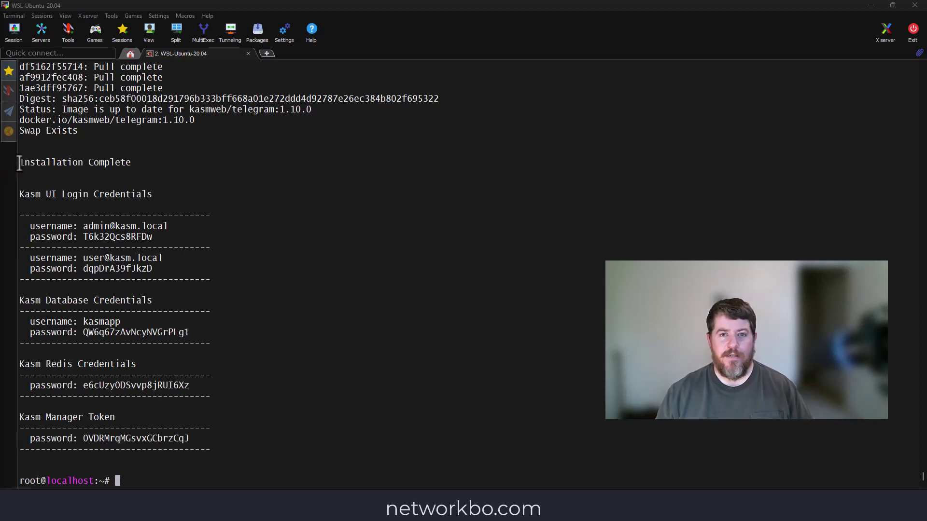
Step: Copy the installation summary and credentials from the terminal into a new Notepad note, then close it
drag(19, 162, 155, 446)
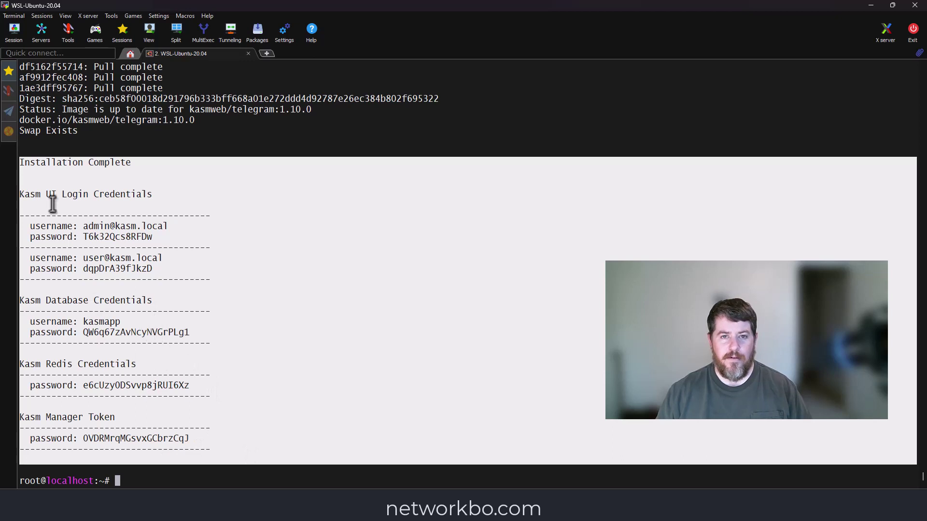
right_click(97, 209)
click(135, 215)
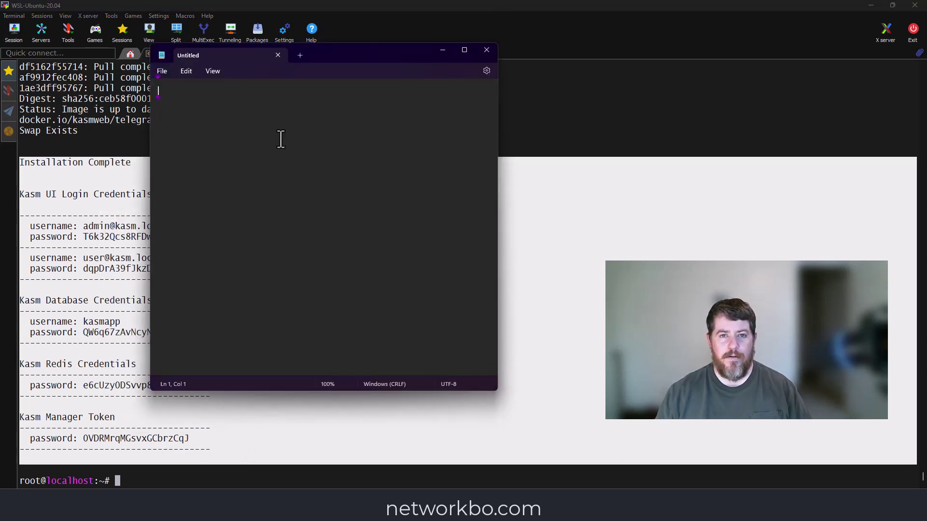
right_click(279, 135)
click(307, 200)
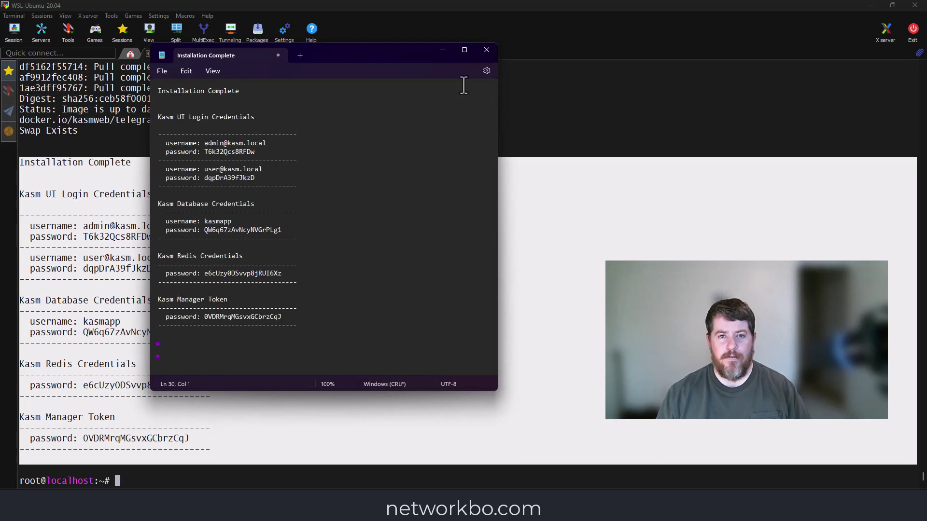
drag(388, 50, 454, 98)
click(564, 102)
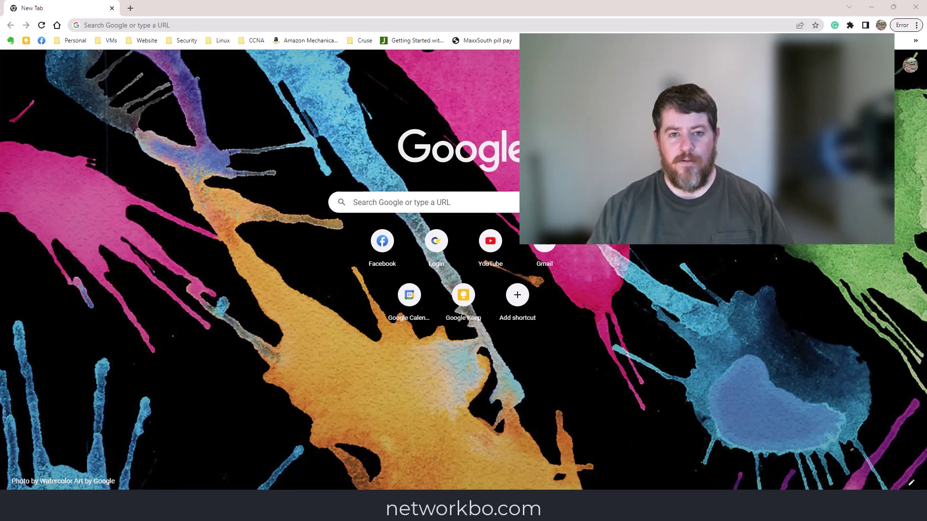
Step: Paste the server address 69.164.197.239 into the Chrome new tab's address bar
click(178, 461)
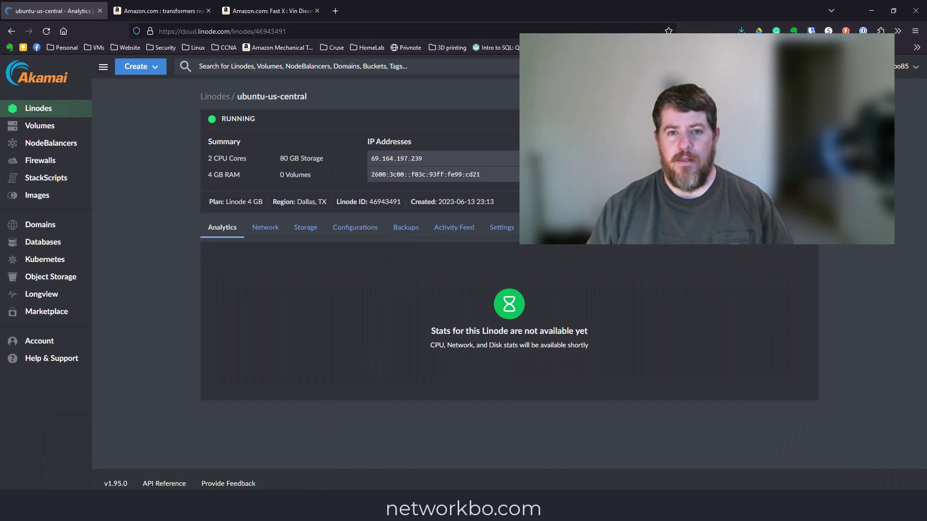
click(358, 449)
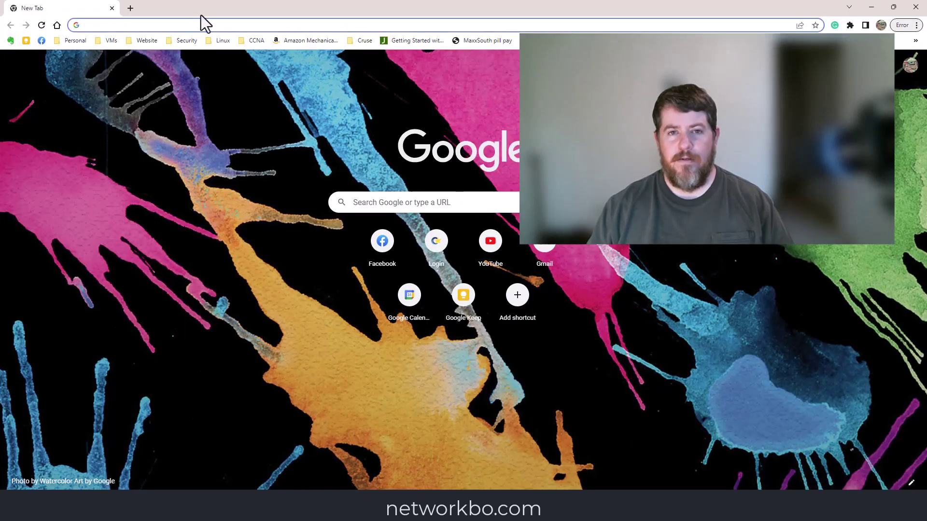
right_click(176, 28)
click(213, 106)
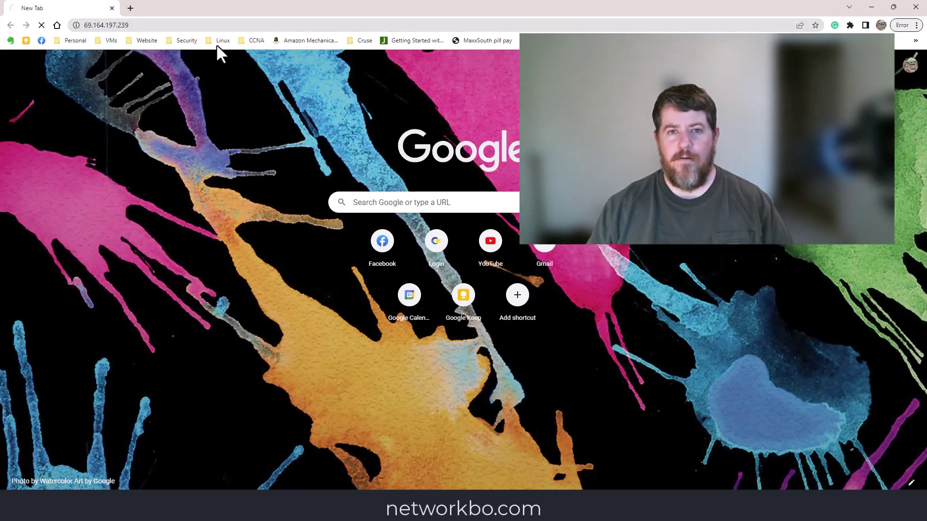
click(202, 25)
key(Home)
text(https)
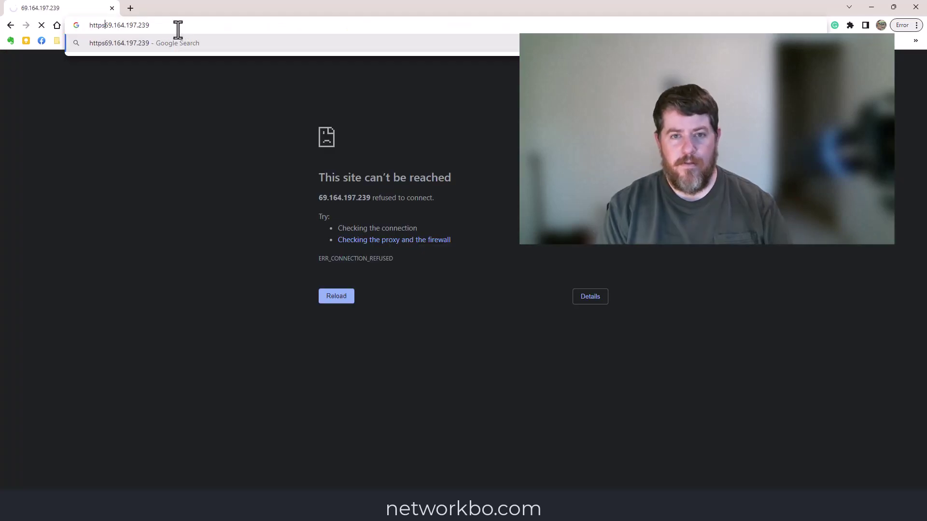
text(://)
key(Return)
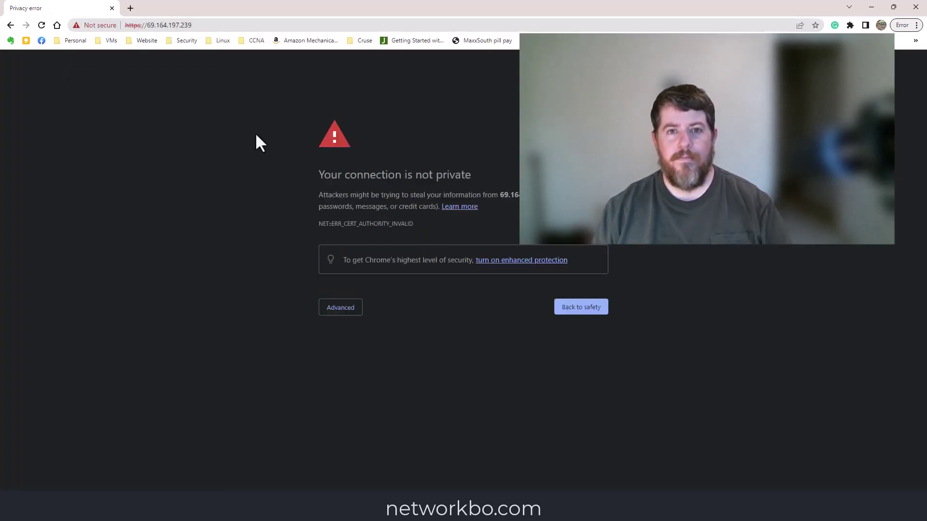
click(339, 313)
click(349, 381)
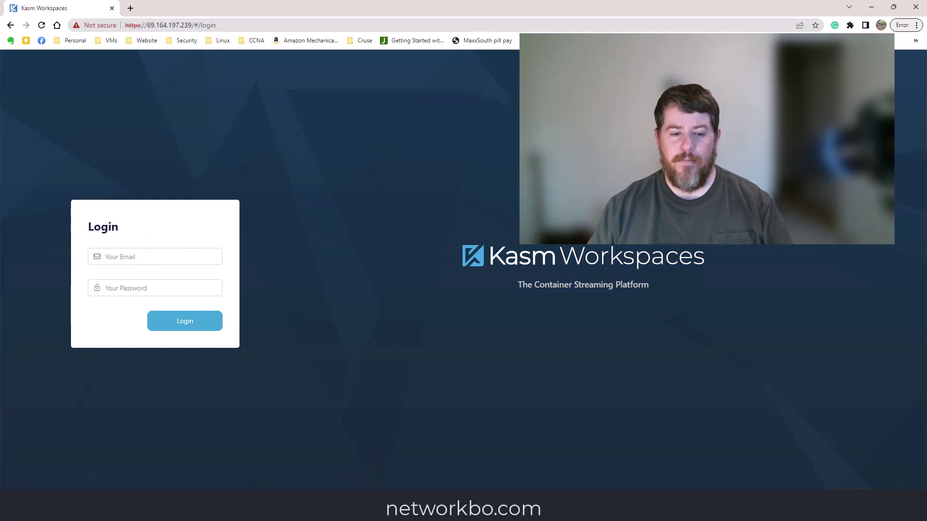
Step: Copy the admin username from the saved credentials note into the login Email field
key(alt+Tab)
drag(417, 102, 561, 106)
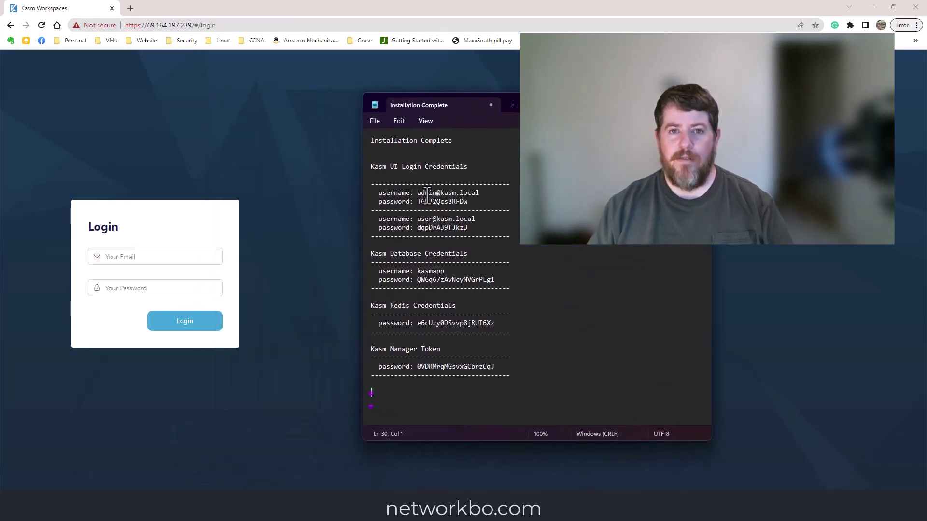
drag(417, 194, 478, 193)
right_click(472, 203)
click(479, 232)
click(138, 257)
right_click(137, 256)
click(170, 331)
Step: Copy the admin password from the note into the Password field and sign in
click(151, 289)
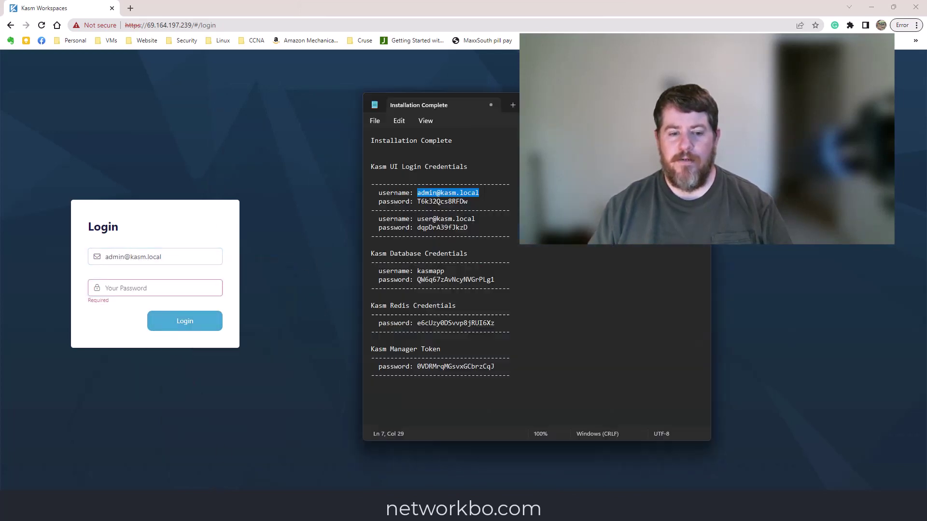
right_click(470, 207)
click(483, 252)
right_click(172, 288)
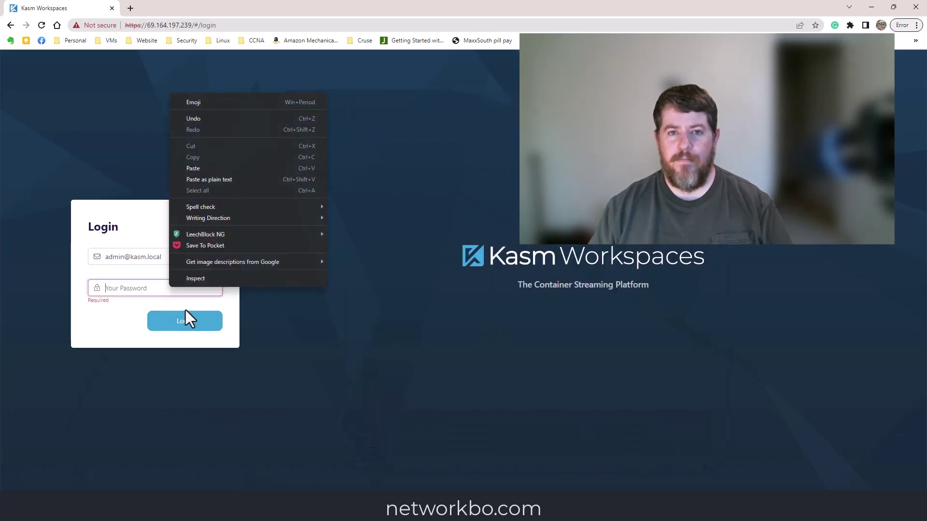
click(217, 168)
key(Return)
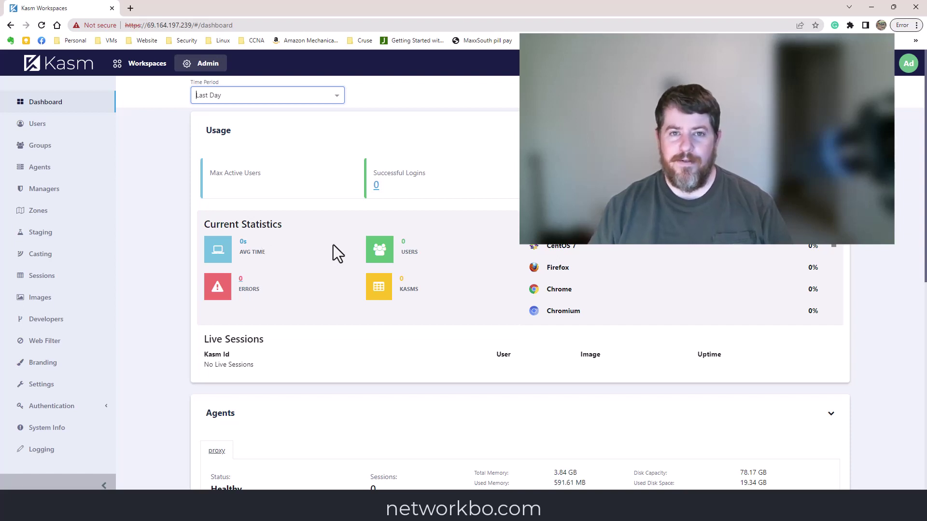
Step: Open the Workspaces catalogue and launch a Tor-Browser workspace session
click(136, 68)
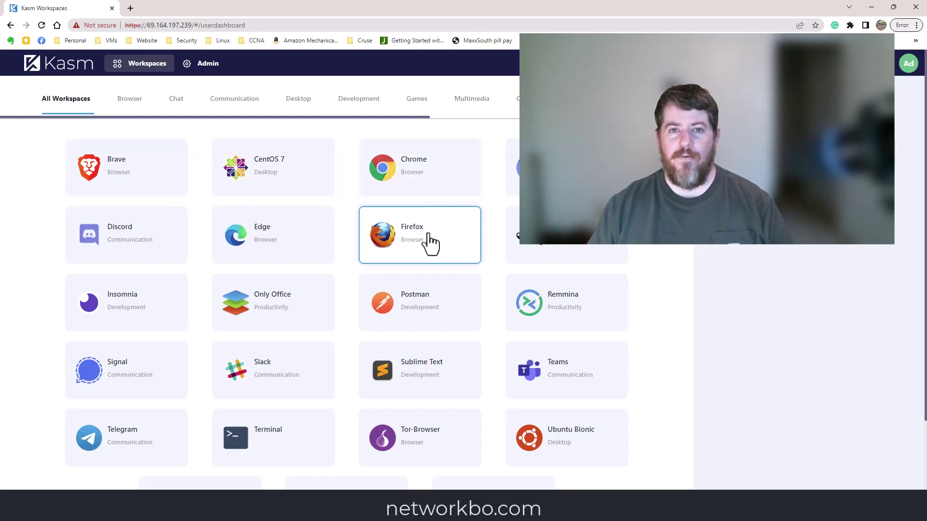
scroll(341, 258, down, 1)
scroll(382, 309, down, 1)
click(421, 358)
click(453, 313)
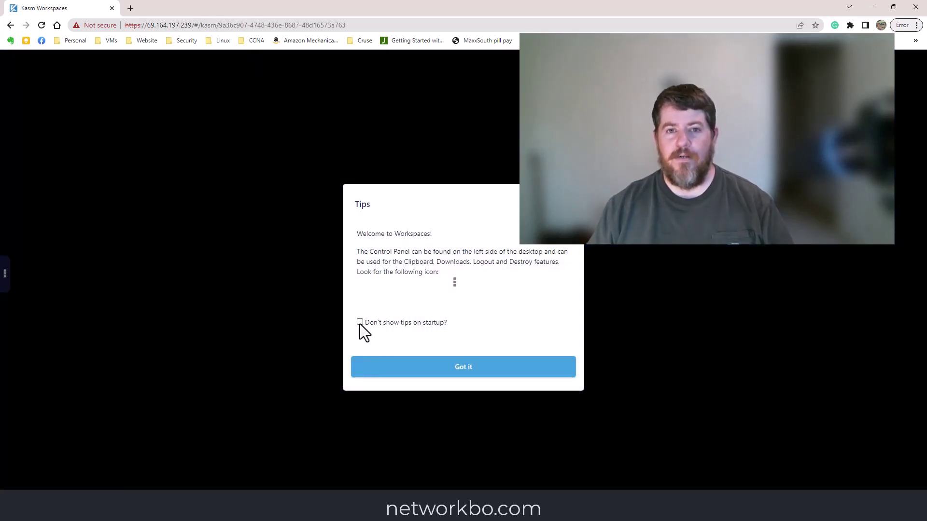
Step: Turn off startup tips, dismiss the welcome dialog, and load google.com in Tor Browser
click(360, 322)
click(434, 374)
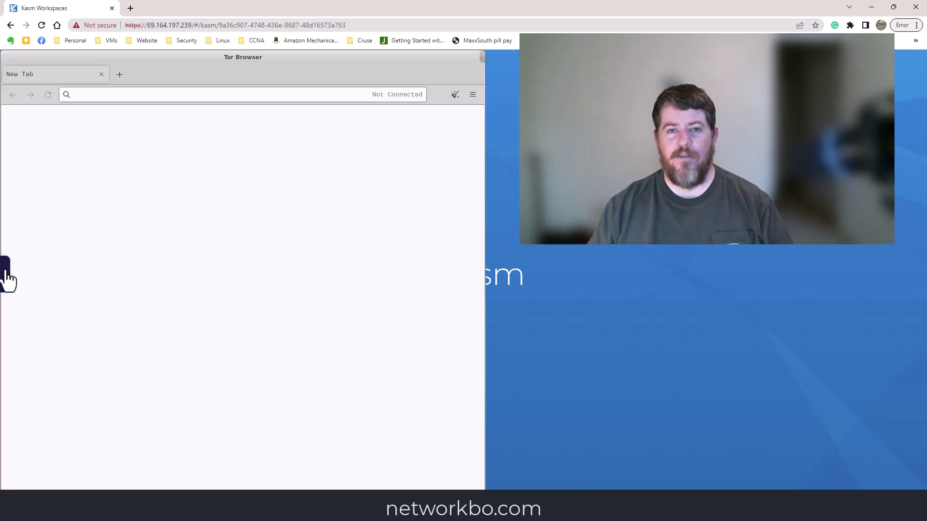
click(6, 273)
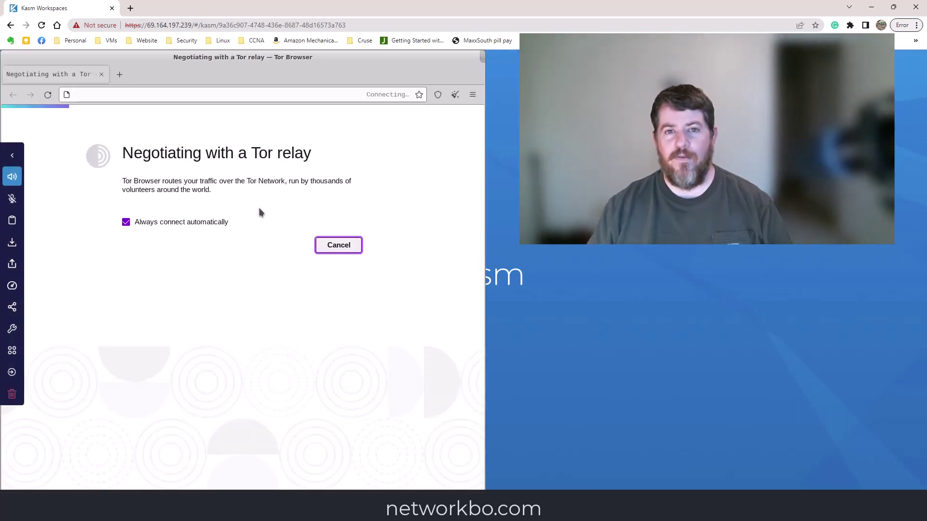
text(google.com)
key(Return)
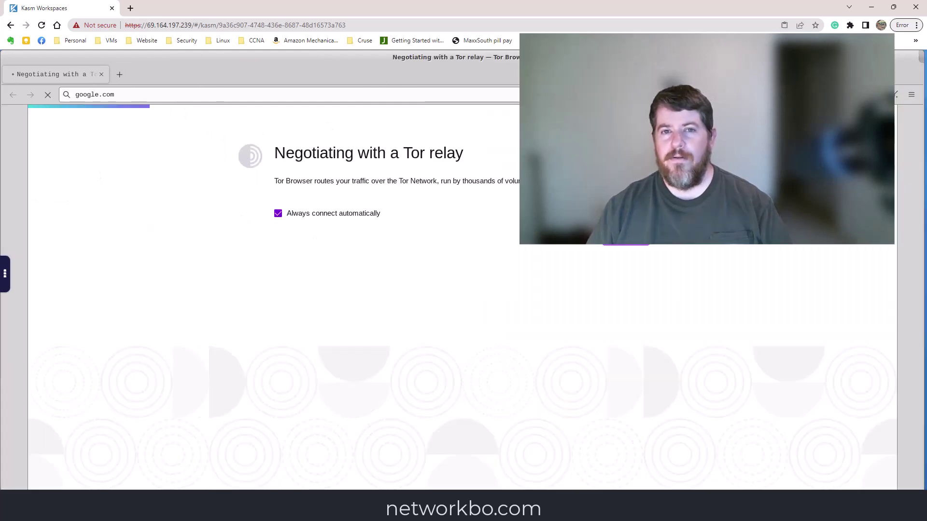
Step: Close Tor Browser and delete the Tor-Browser session from the side control panel
click(100, 74)
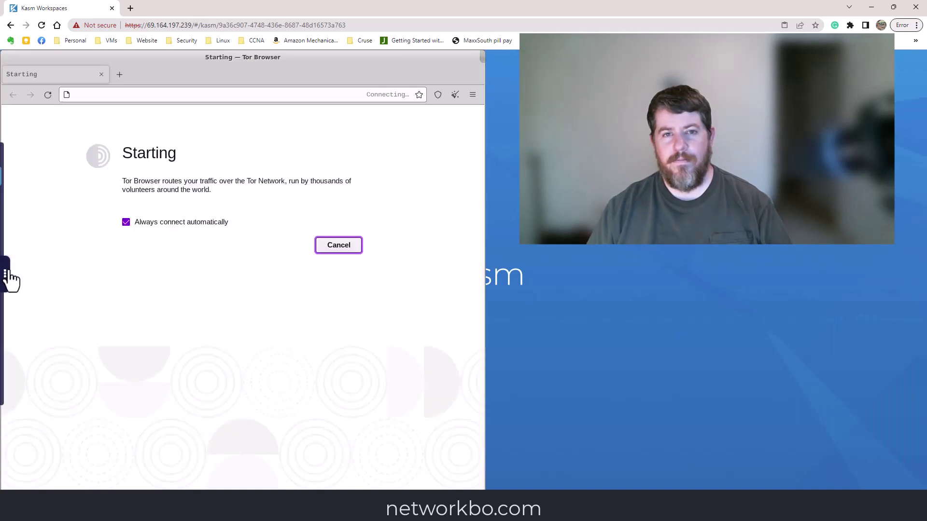
click(6, 274)
click(14, 393)
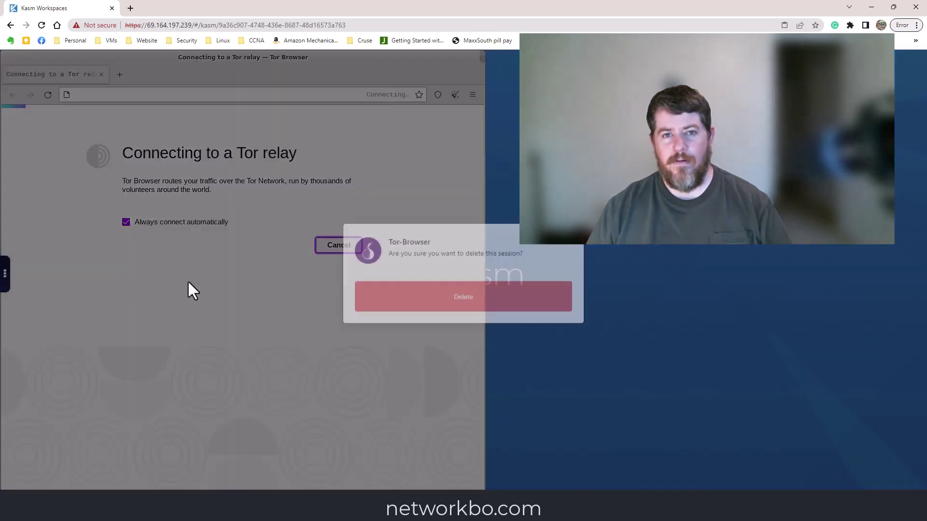
click(441, 320)
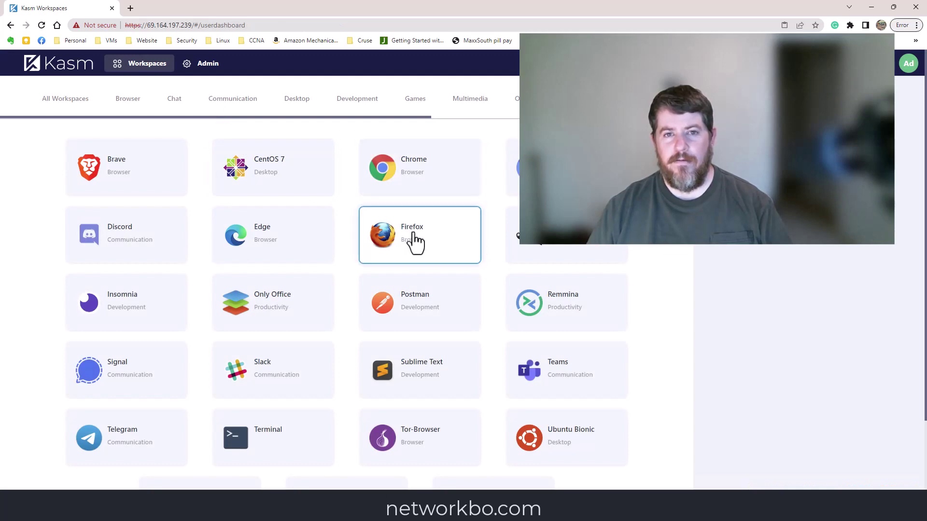
Step: Launch a Chrome session, search for Reddit and open reddit.com
click(411, 177)
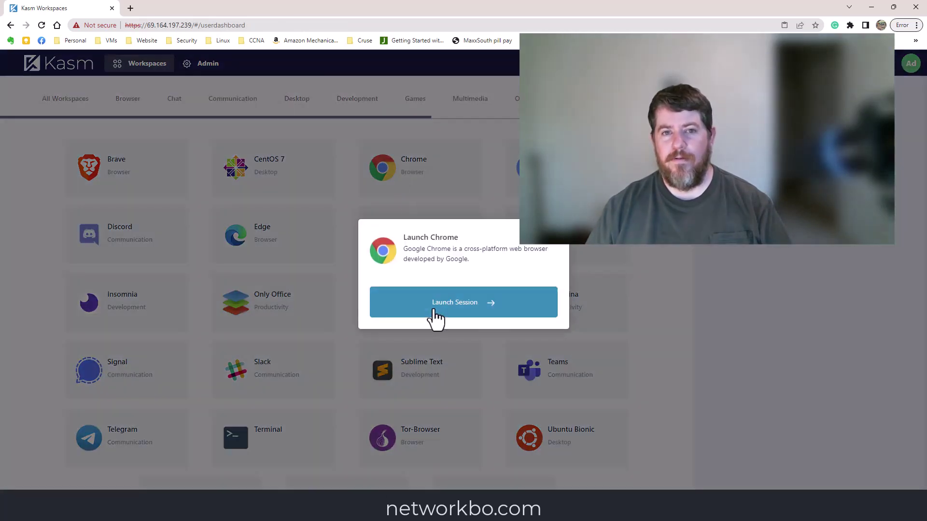
click(433, 313)
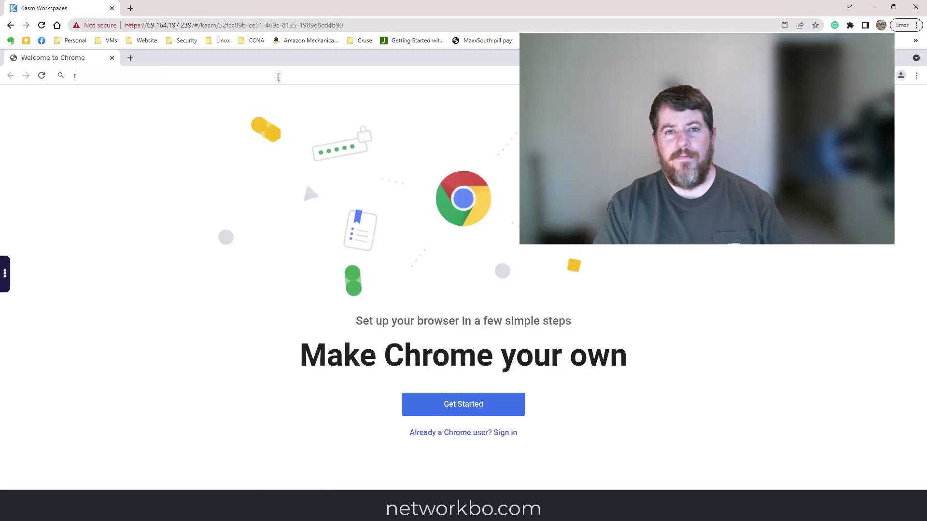
text(redddit)
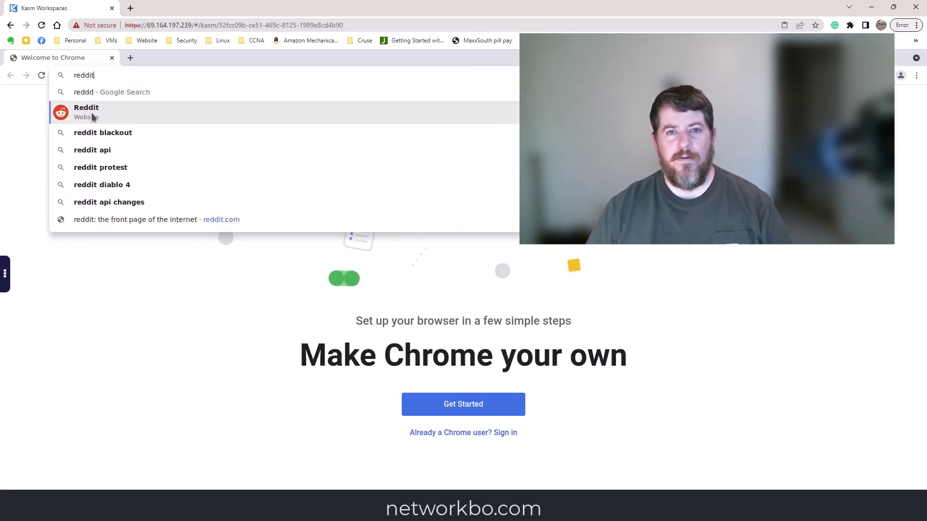
click(90, 113)
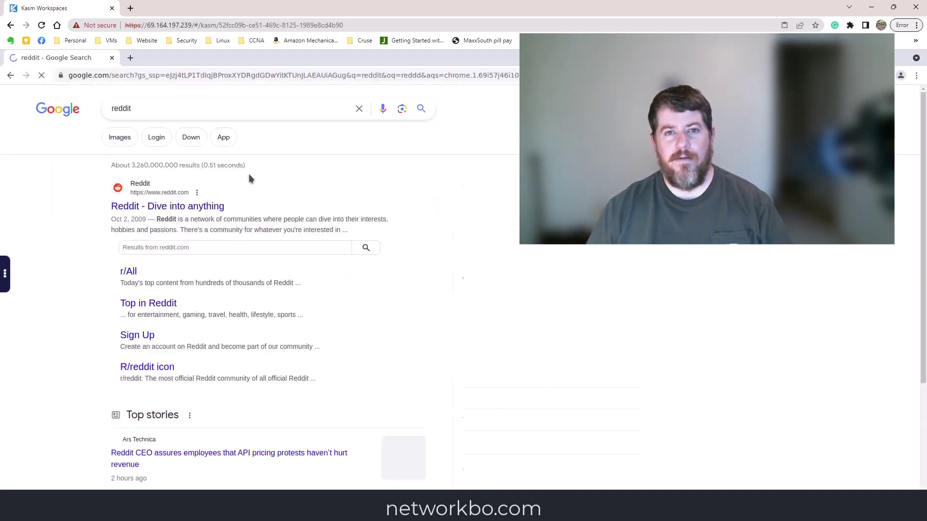
click(172, 208)
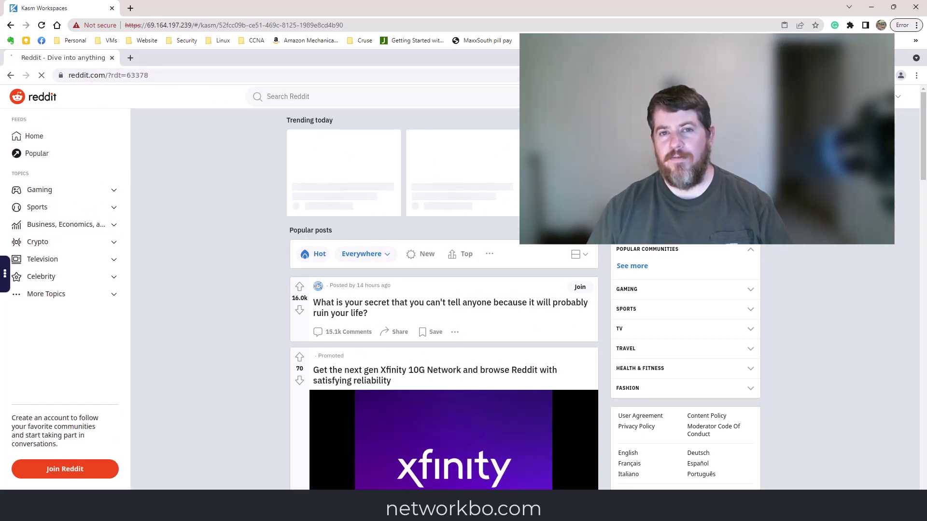
Step: Delete the Chrome session from the side control panel
click(5, 273)
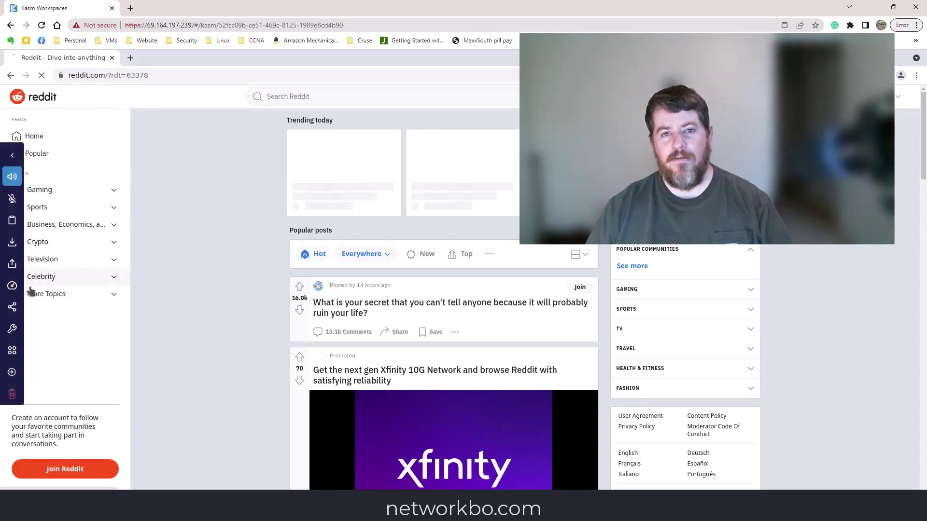
click(15, 395)
click(434, 313)
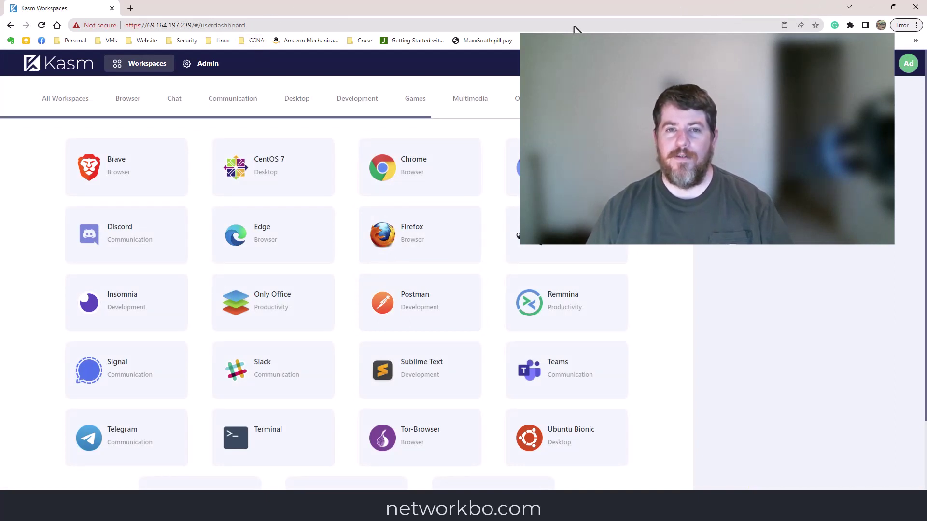
Step: In a new Firefox tab, search 'kasem plugin for firefox' and open Add-ons for Firefox
click(870, 8)
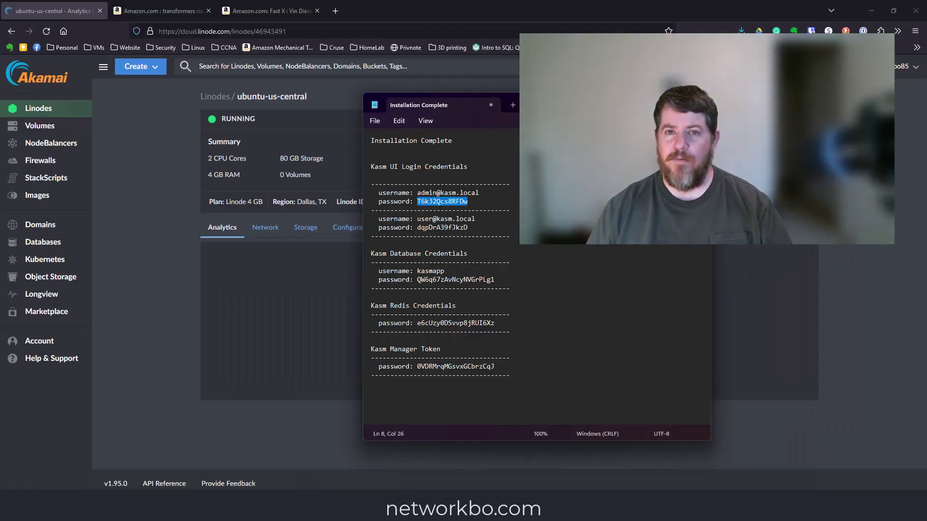
click(341, 6)
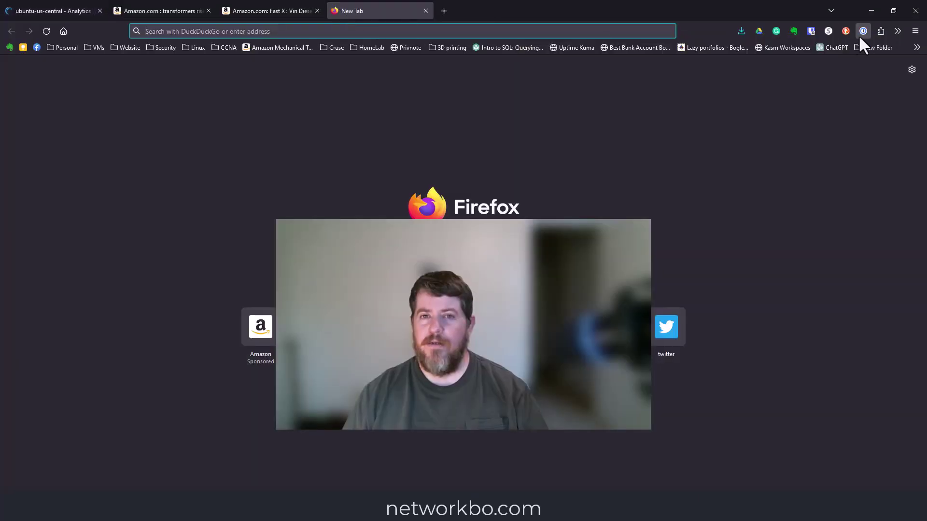
click(879, 32)
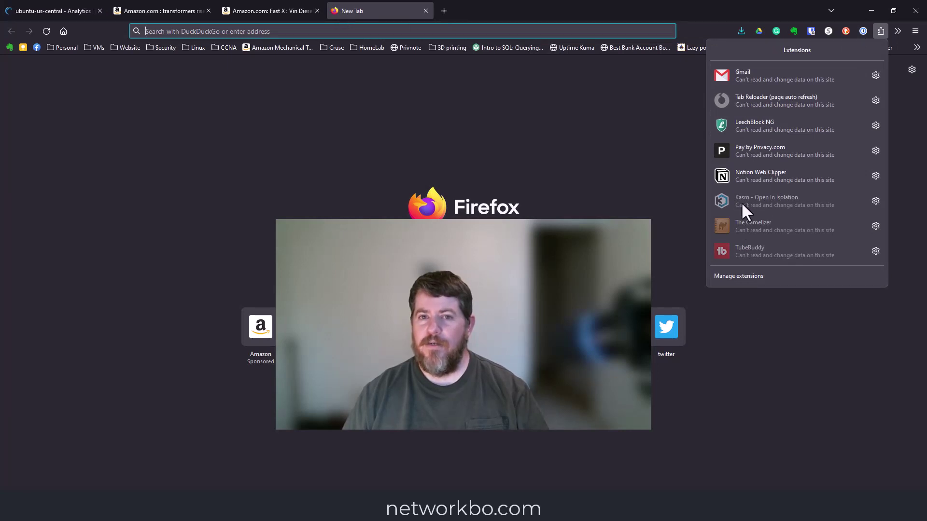
click(403, 32)
text(kas)
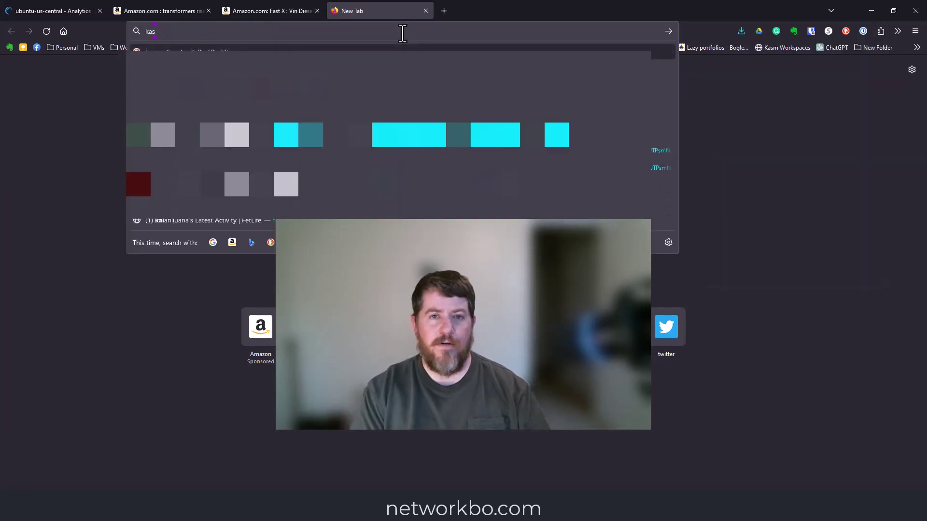
text(em plug)
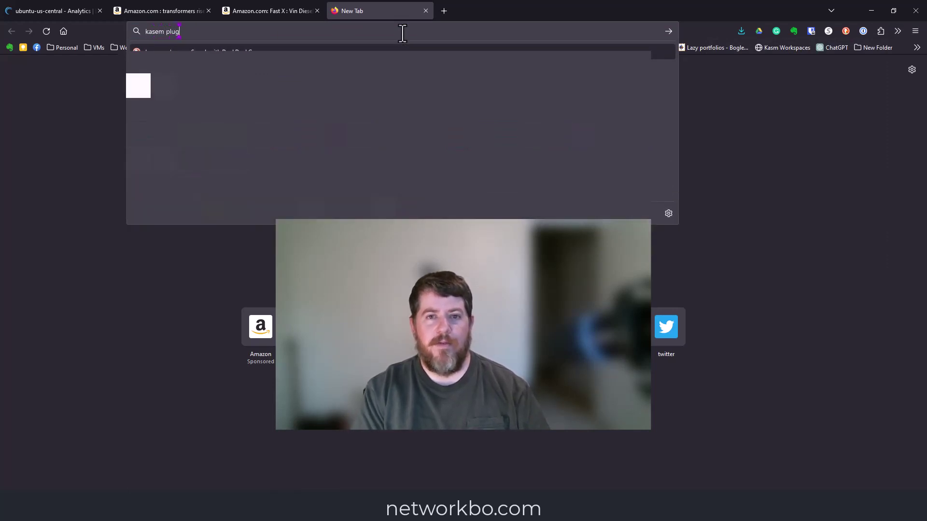
text(in for )
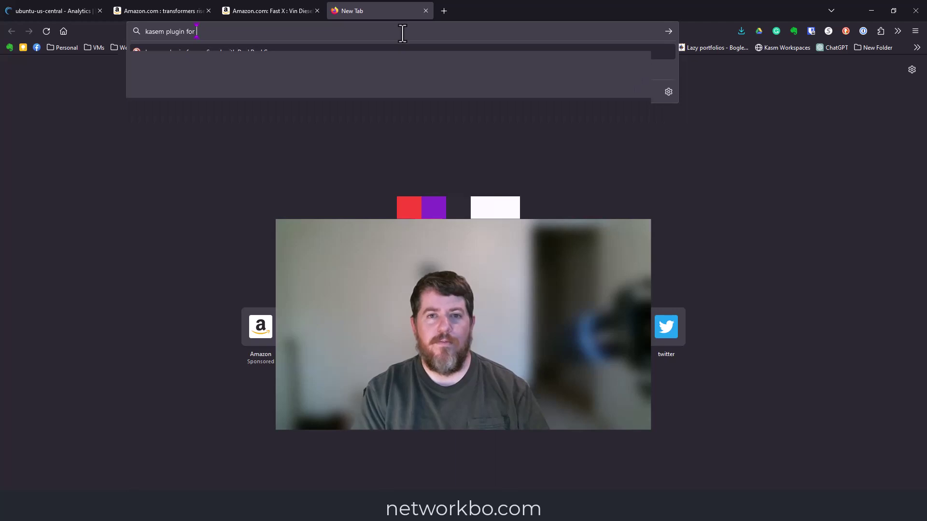
text(firefox)
key(Return)
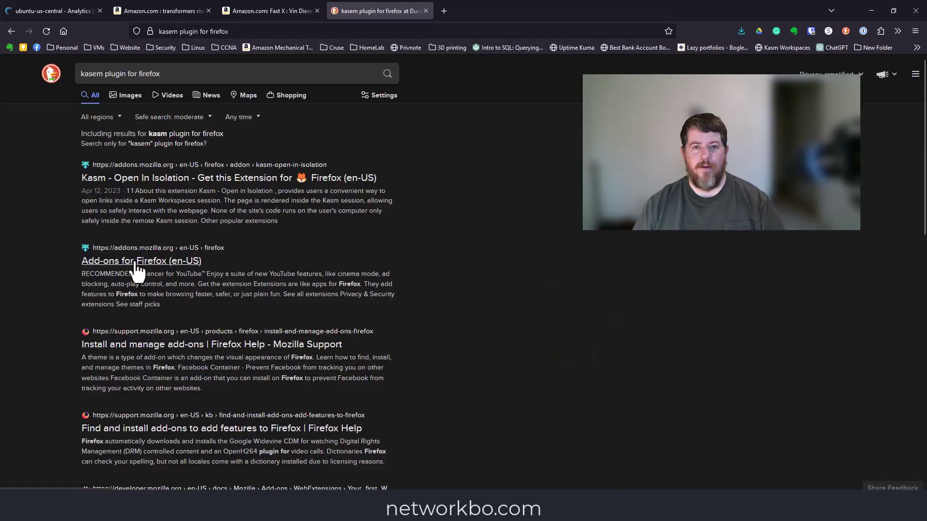
click(135, 264)
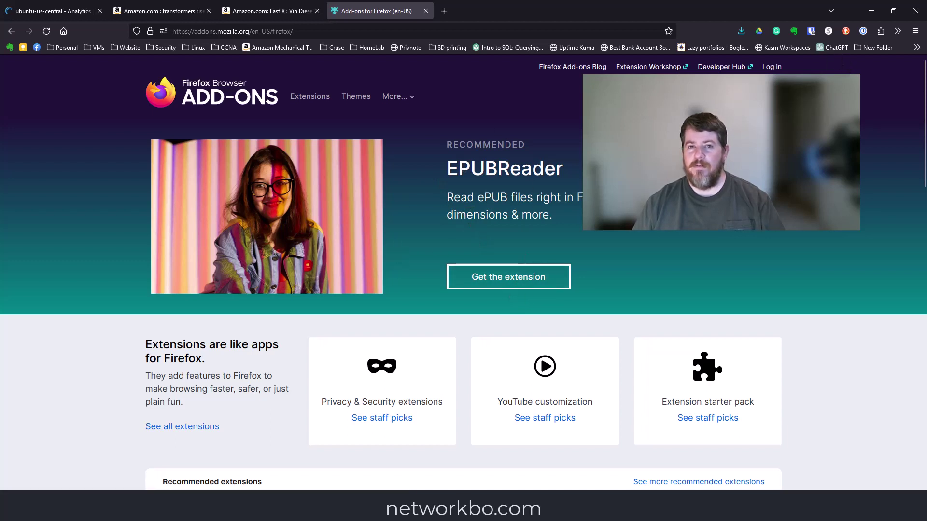
Step: Open the management page of the Kasm - Open In Isolation extension
click(877, 31)
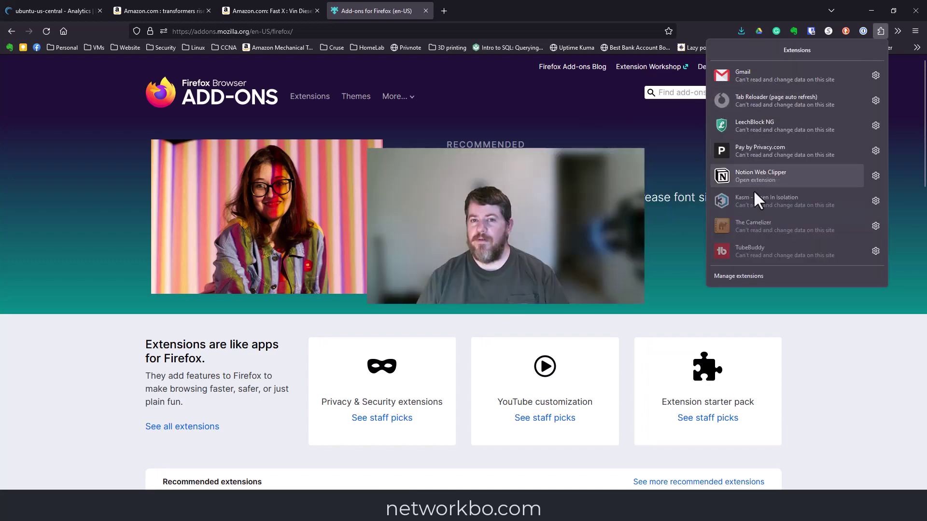
click(872, 202)
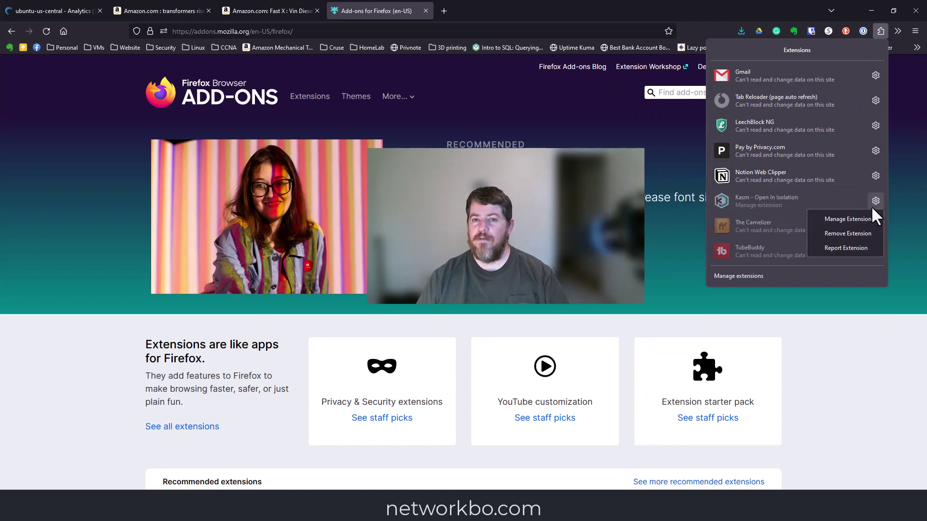
click(862, 220)
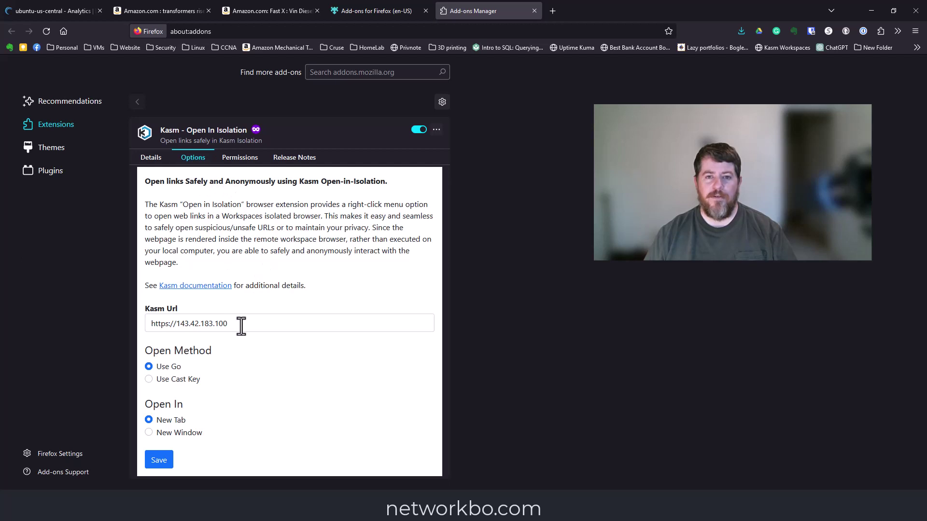
drag(241, 326, 129, 331)
drag(227, 327, 110, 320)
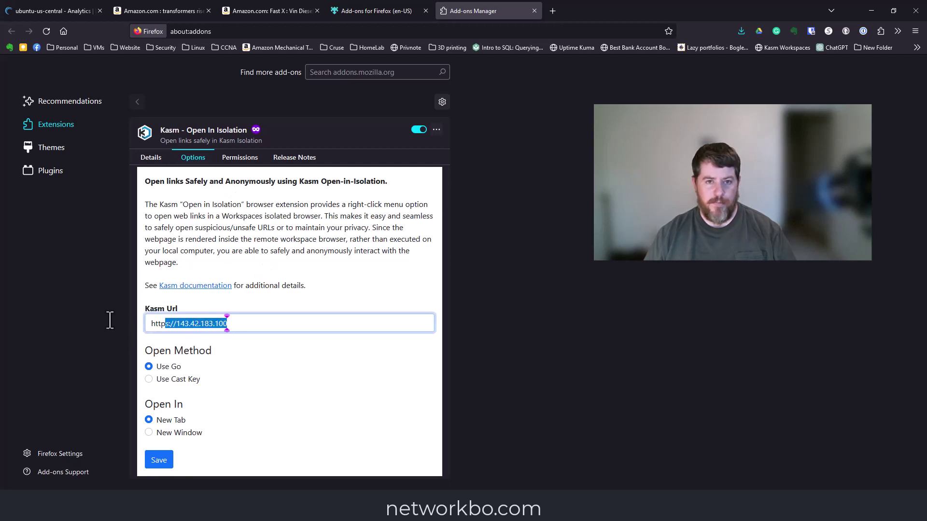
click(152, 326)
key(ctrl+a)
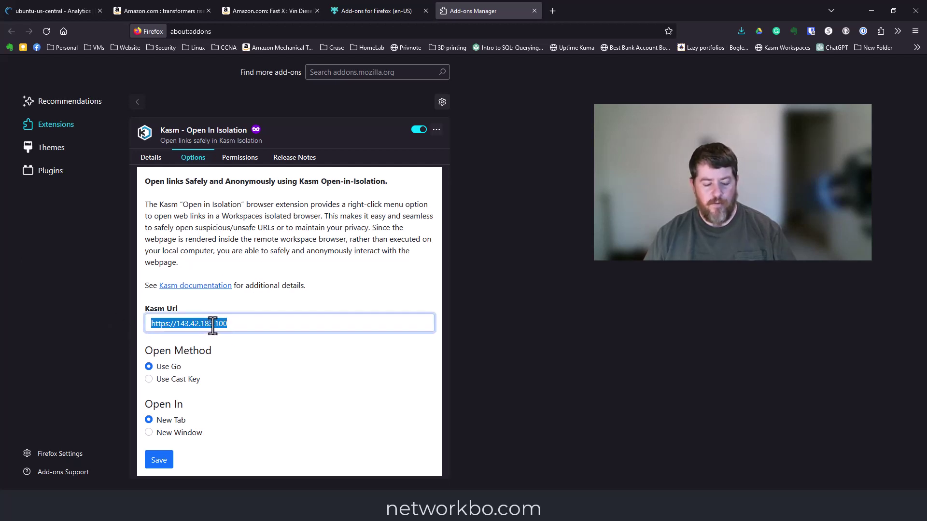
key(super+v)
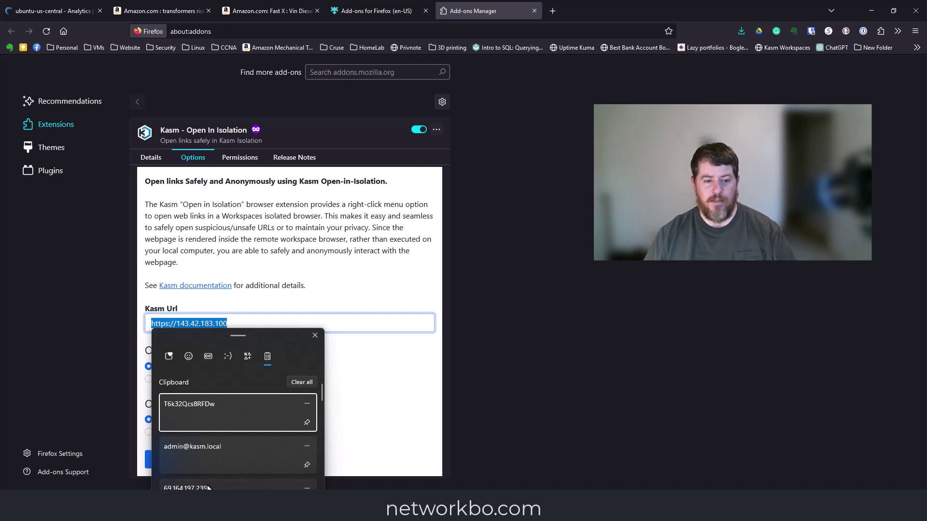
click(209, 488)
key(Home)
text(https://)
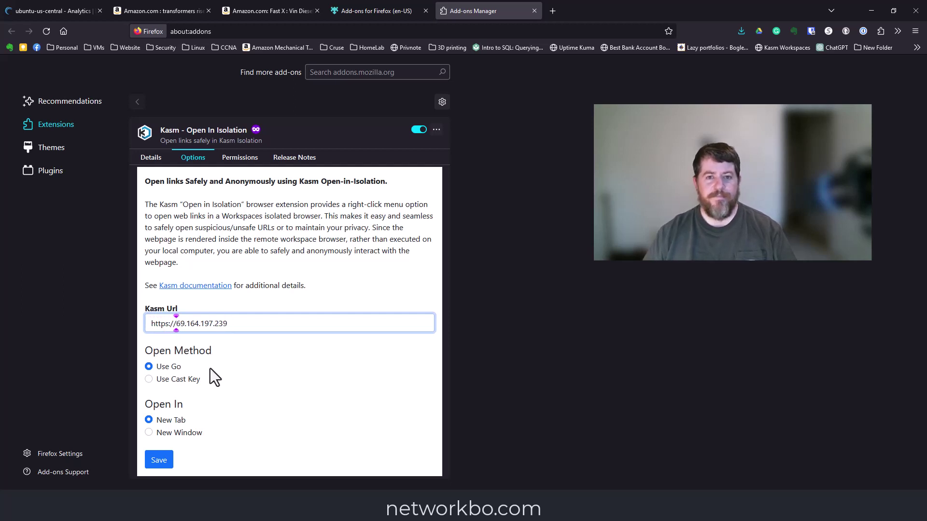
click(157, 461)
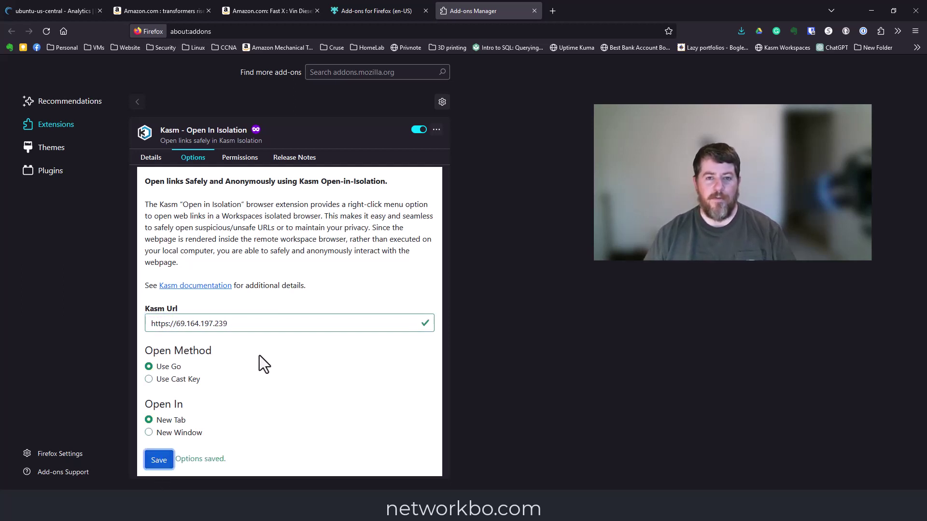
Step: Search the web for reddit in a new Firefox tab
key(ctrl+t)
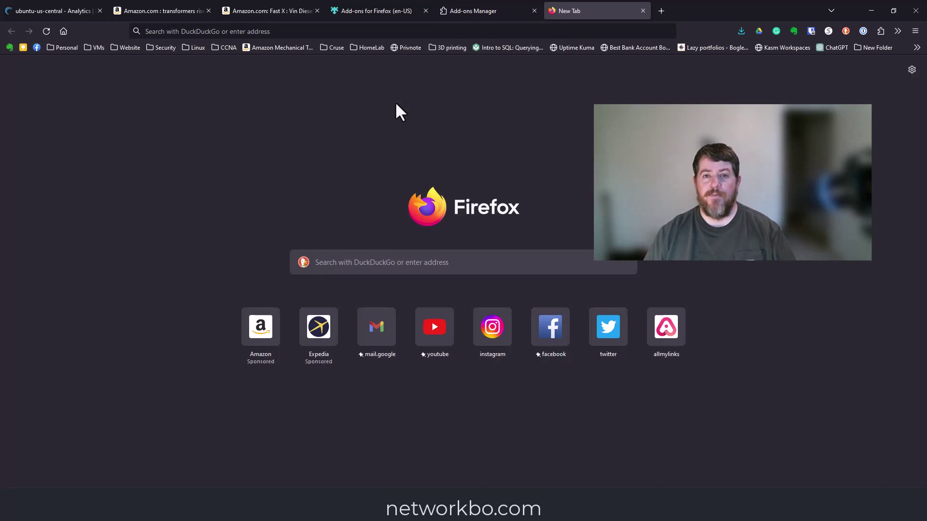
click(251, 31)
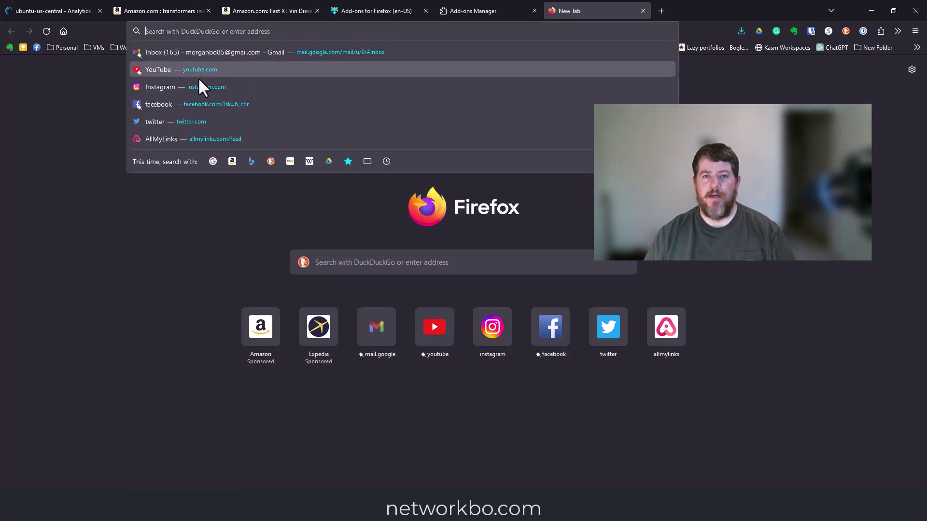
text(reddit)
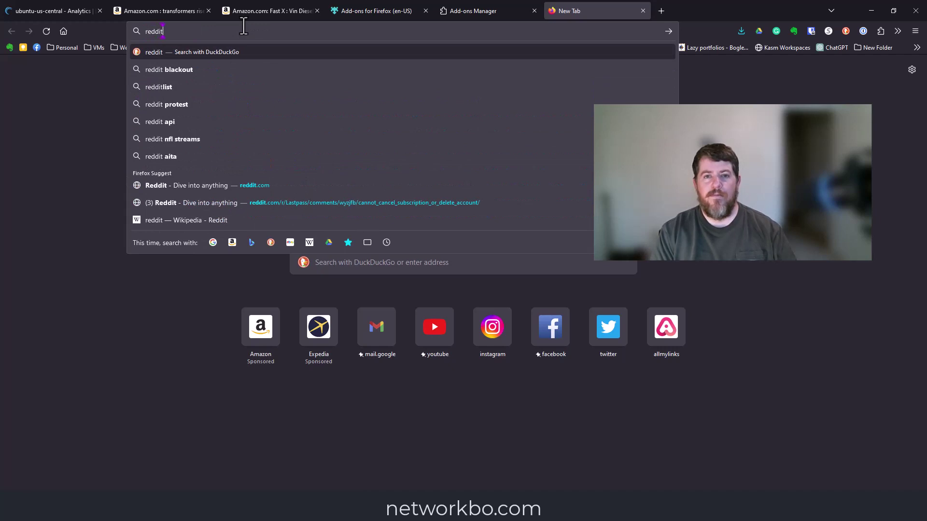
key(Return)
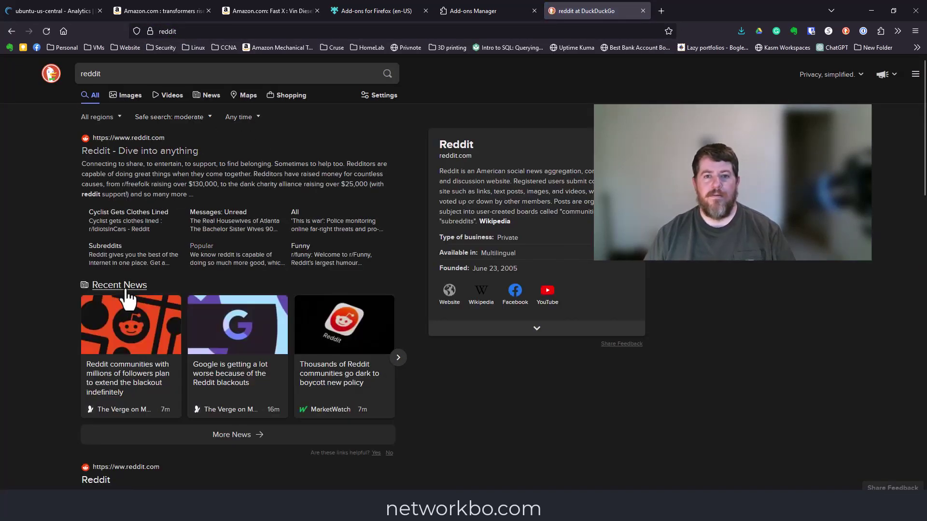
Step: Open the Subreddits link in Kasm and accept the self-signed certificate risk
right_click(105, 254)
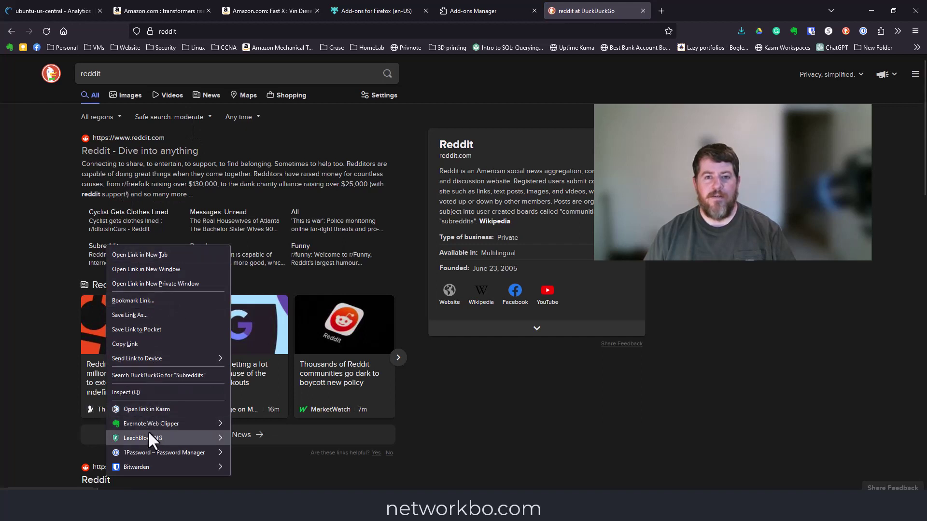
click(164, 408)
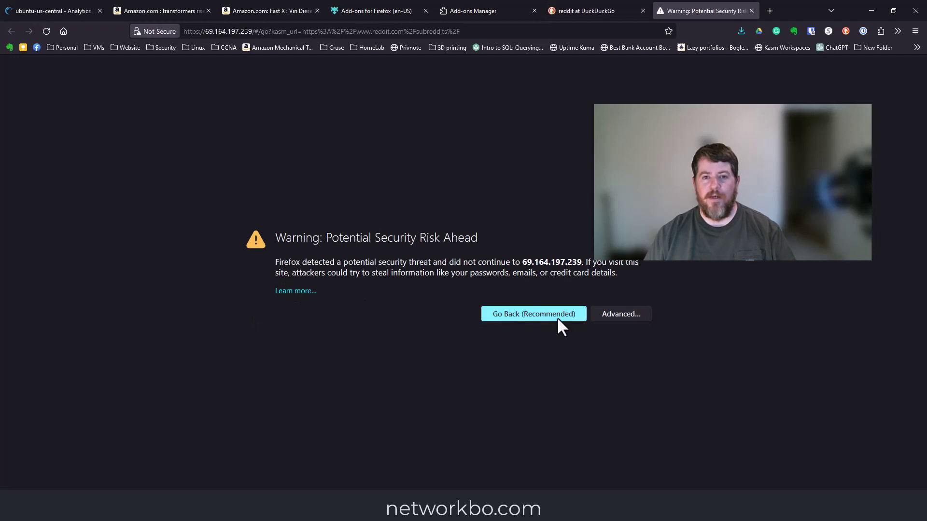
click(609, 315)
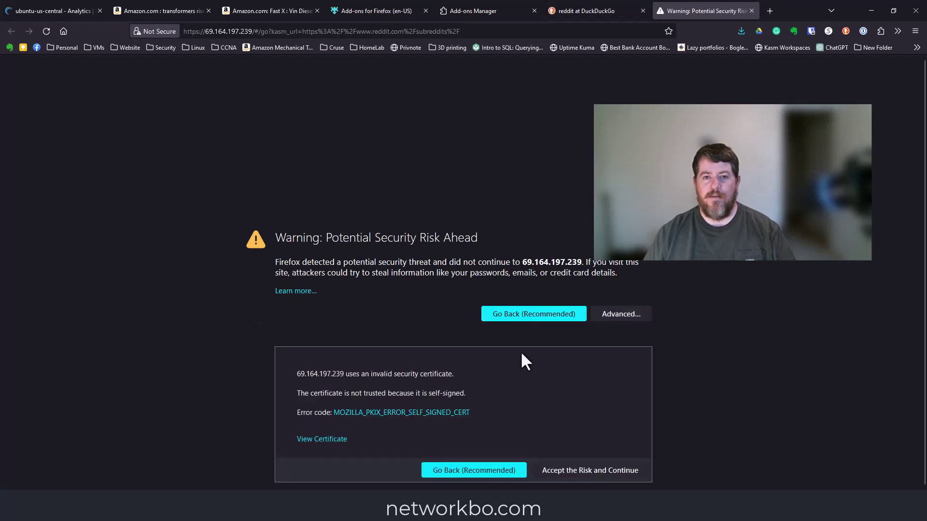
click(567, 462)
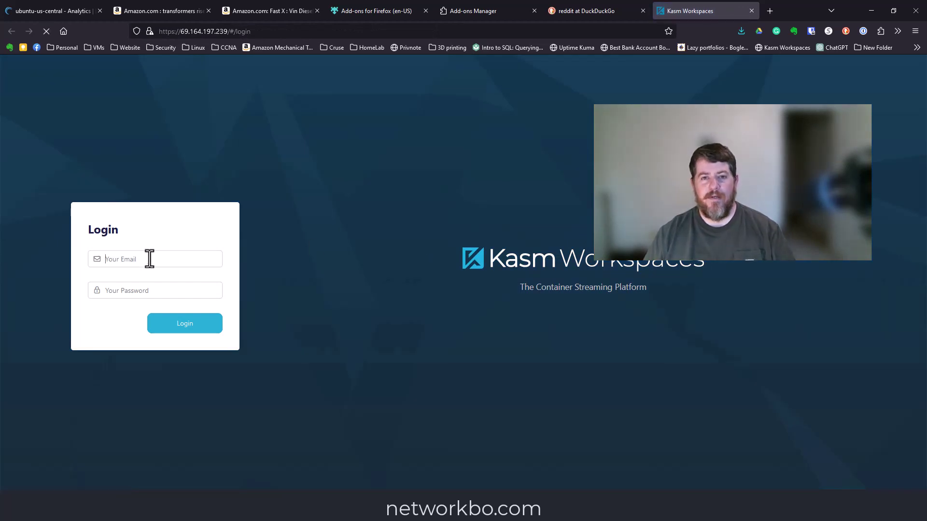
click(150, 258)
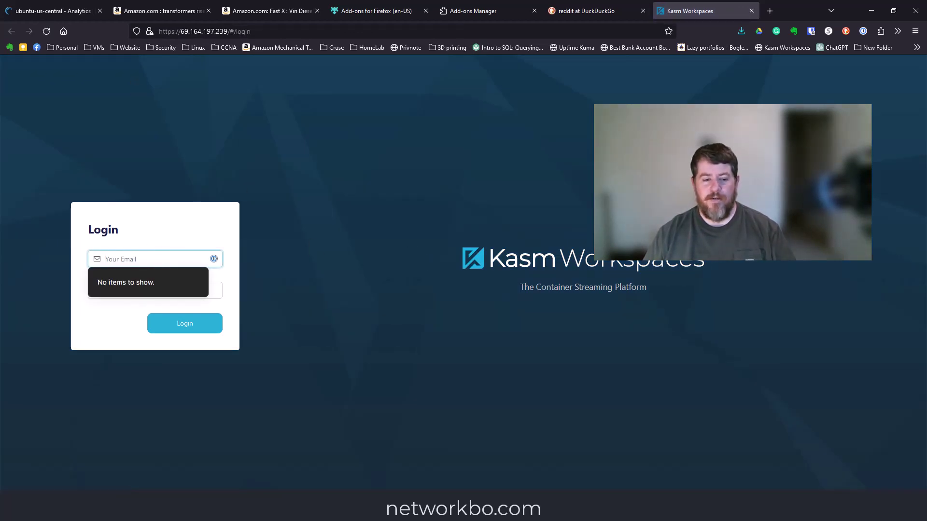
Step: Paste the admin password and username from the installation notes into the Kasm login form
key(alt+Tab)
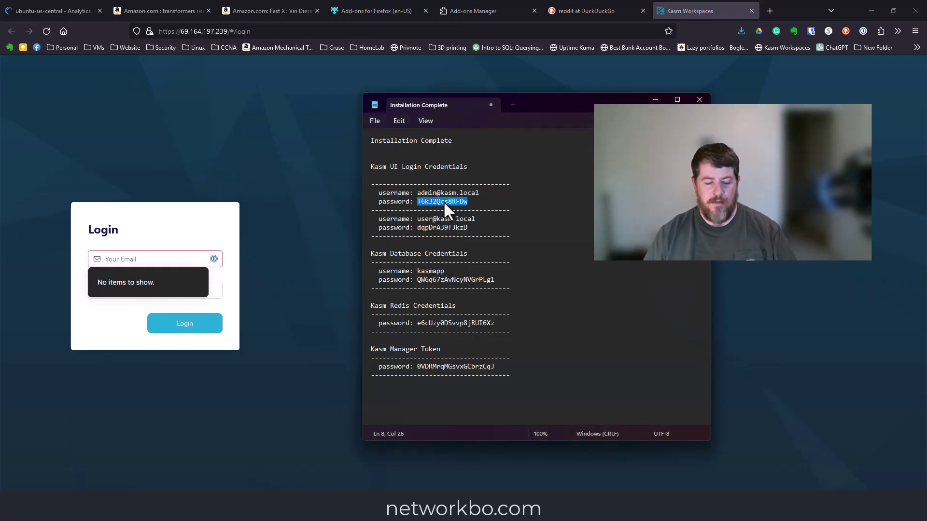
click(218, 292)
key(ctrl+v)
key(alt+Tab)
drag(481, 193, 416, 196)
key(ctrl+c)
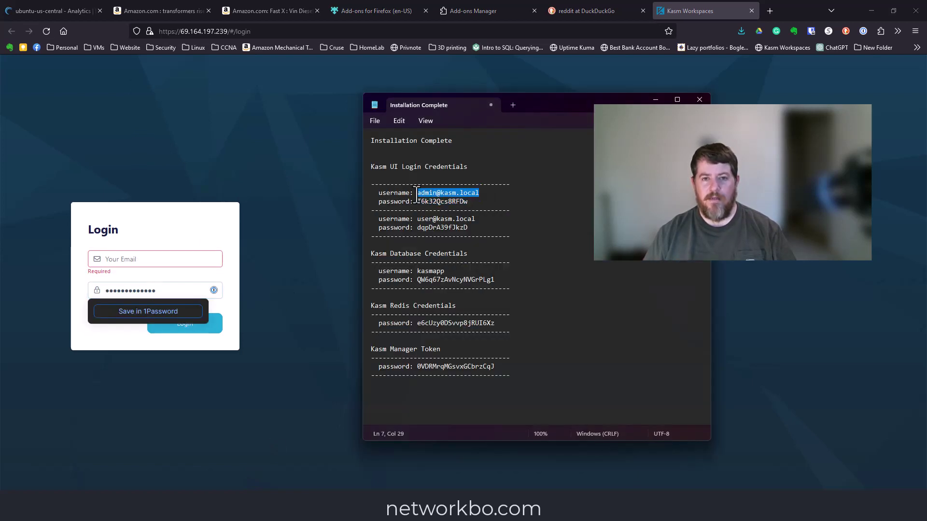
click(160, 261)
key(ctrl+v)
Step: Log in and set the profile's Default Workspace Image to Firefox
click(188, 331)
scroll(465, 273, down, 1)
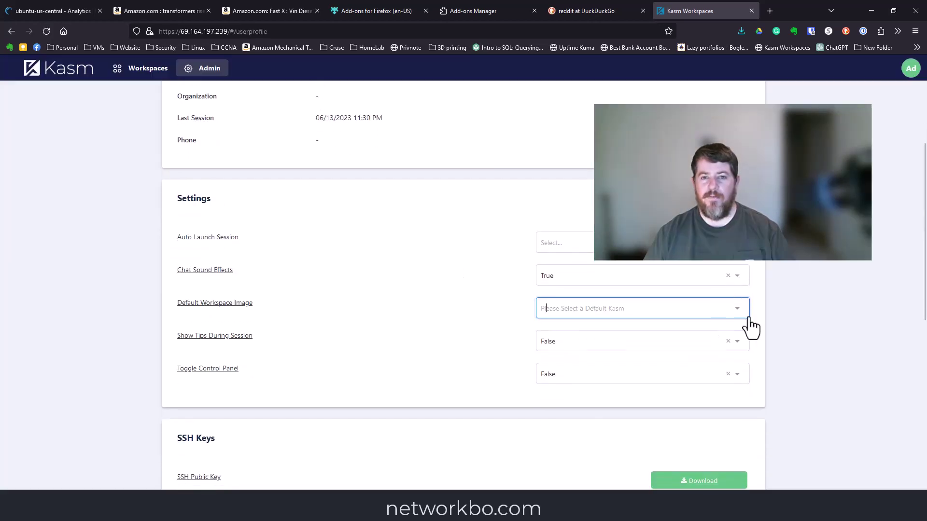
click(736, 311)
scroll(594, 346, down, 3)
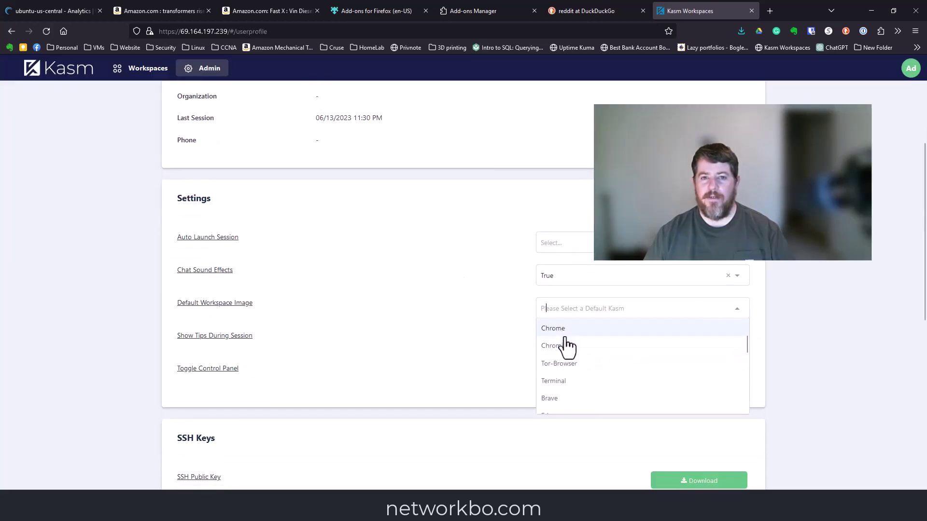
scroll(570, 346, up, 3)
click(565, 363)
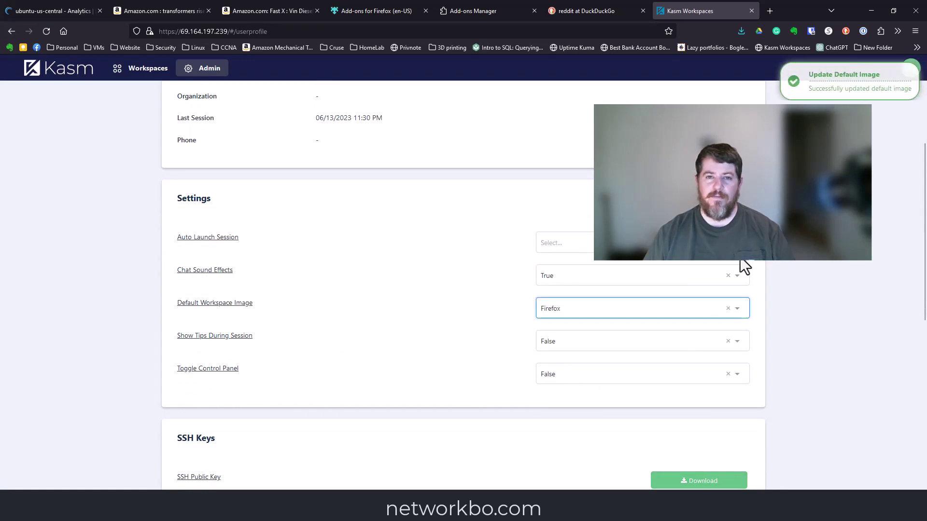
scroll(724, 289, down, 6)
scroll(648, 285, up, 8)
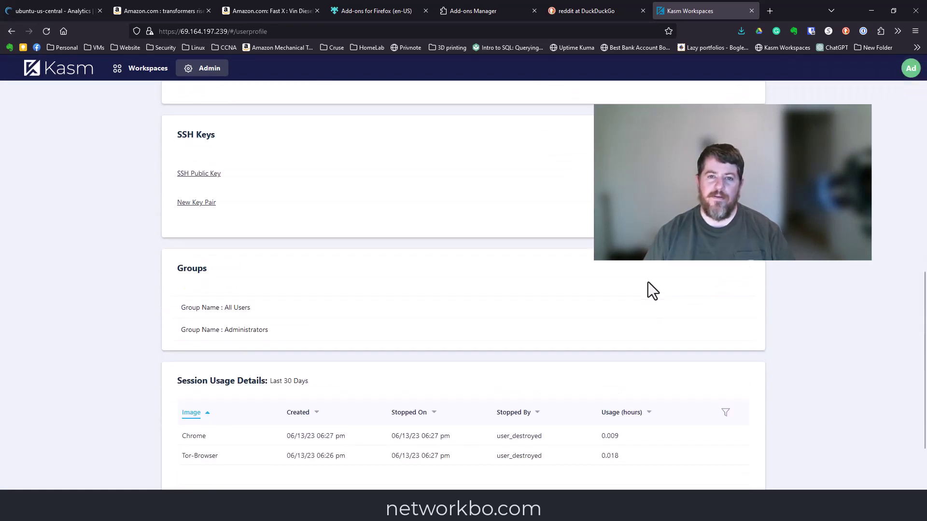
Step: Send the Reddit result on the DuckDuckGo results tab to Kasm with Open link in Kasm
click(483, 7)
click(594, 10)
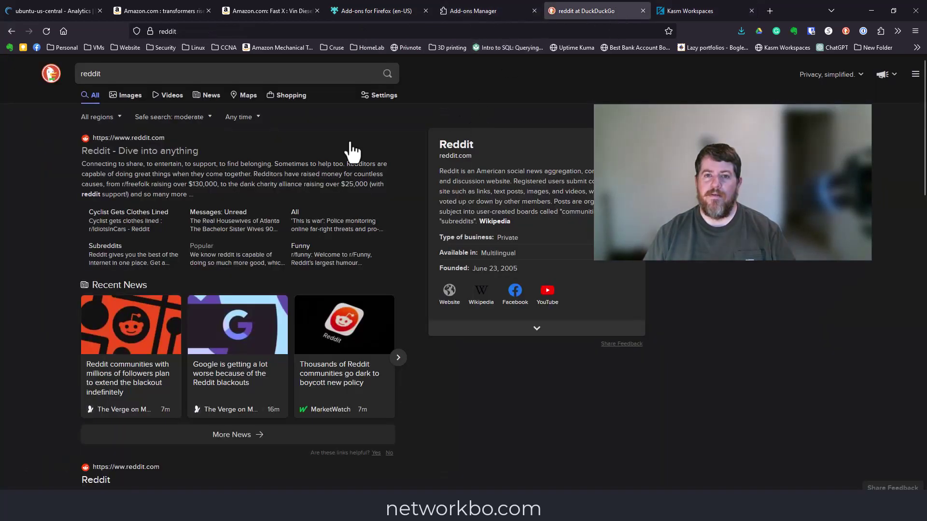
right_click(156, 154)
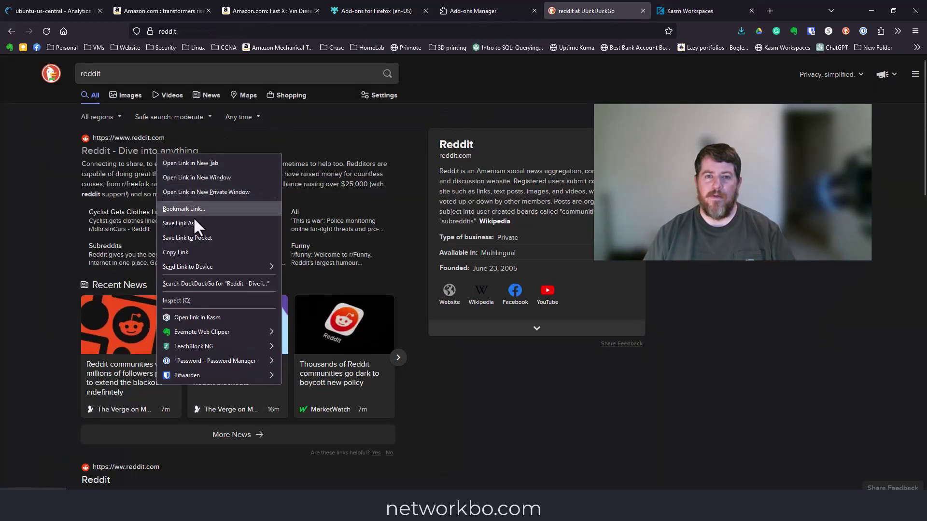
click(196, 321)
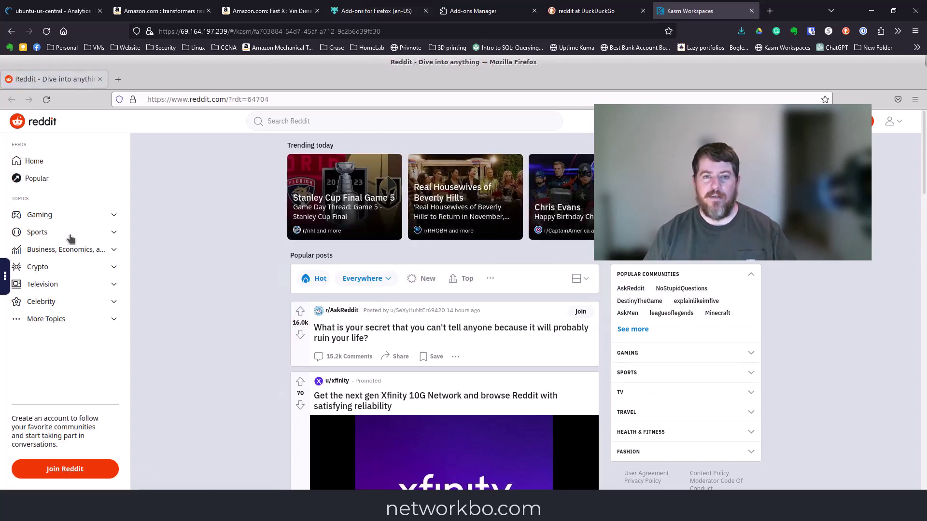
Step: Open Reddit's Gaming > Valheim topic, then delete the Firefox isolation session
click(42, 218)
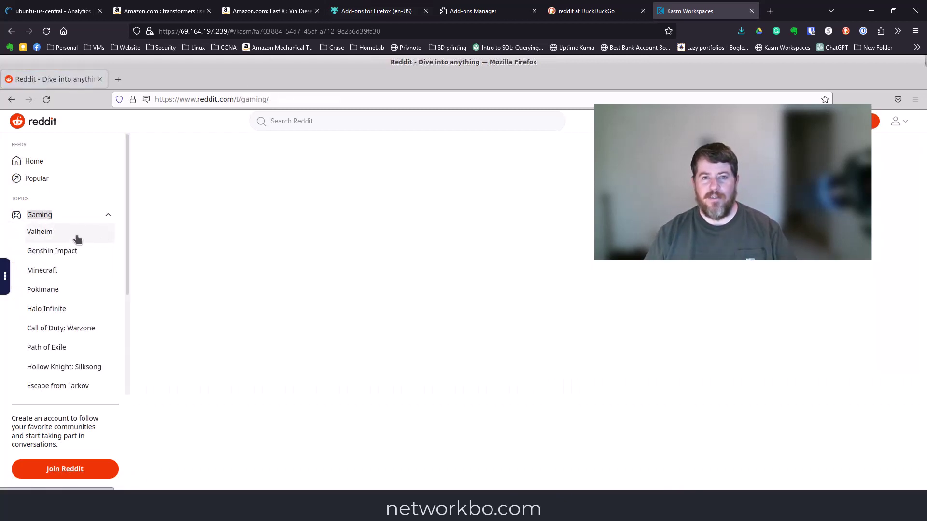
click(123, 243)
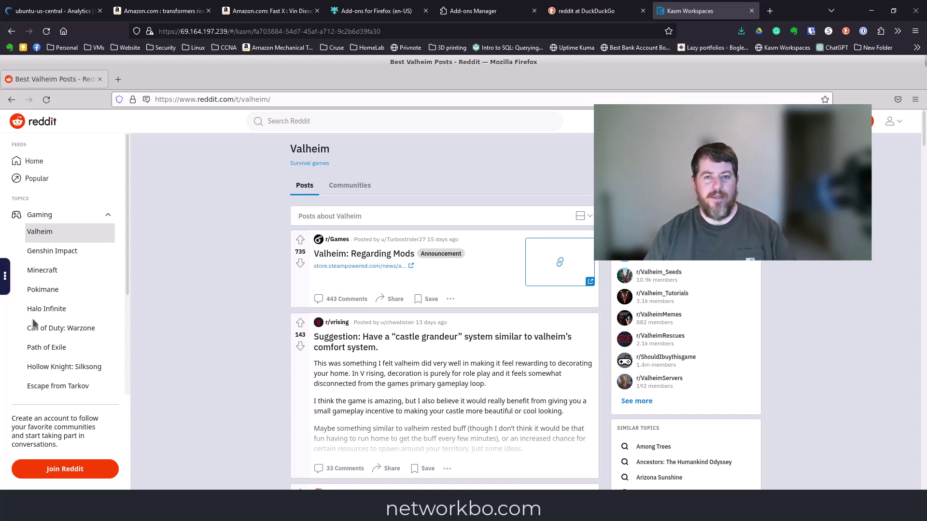
click(6, 278)
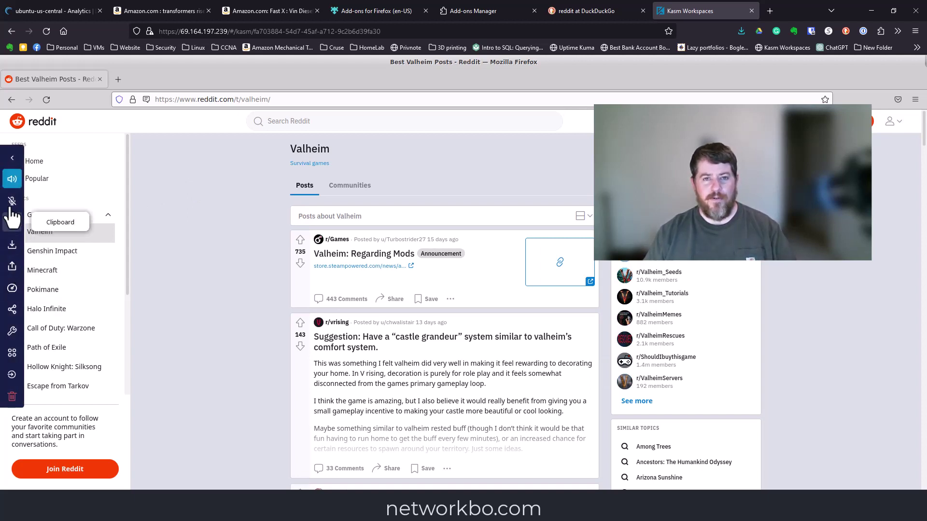
click(13, 397)
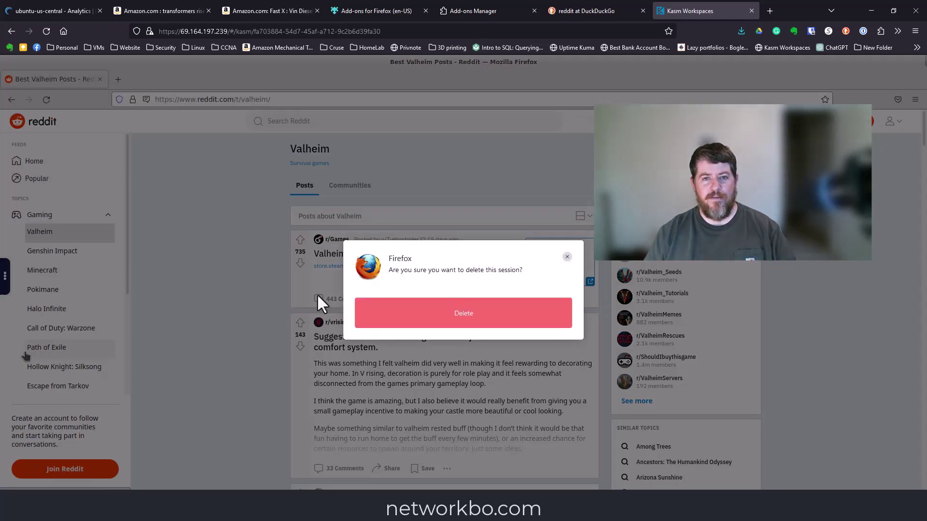
click(440, 319)
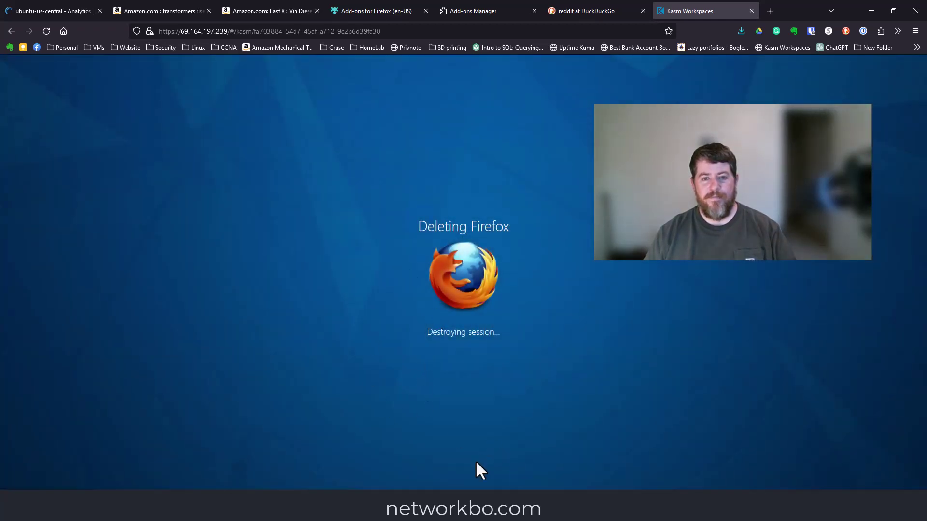
key(ctrl+t)
text(https://)
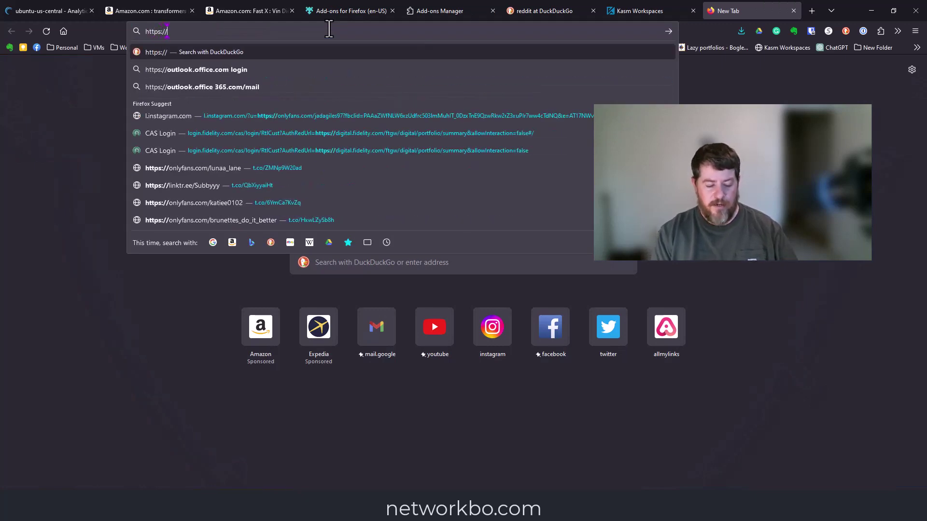
key(super+v)
scroll(223, 193, down, 2)
click(215, 198)
key(Return)
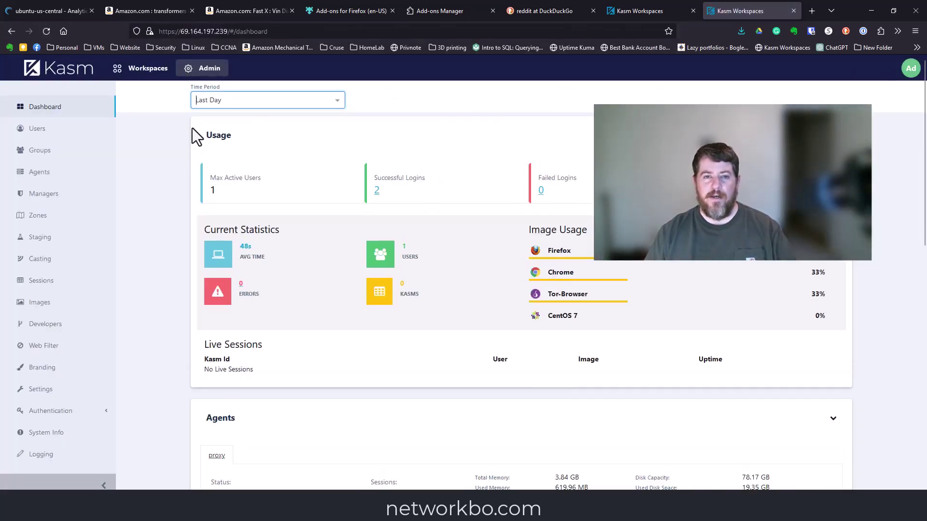
Step: Open the admin's Profile page from the Ad avatar menu, then cancel the Reset Password dialog
click(910, 69)
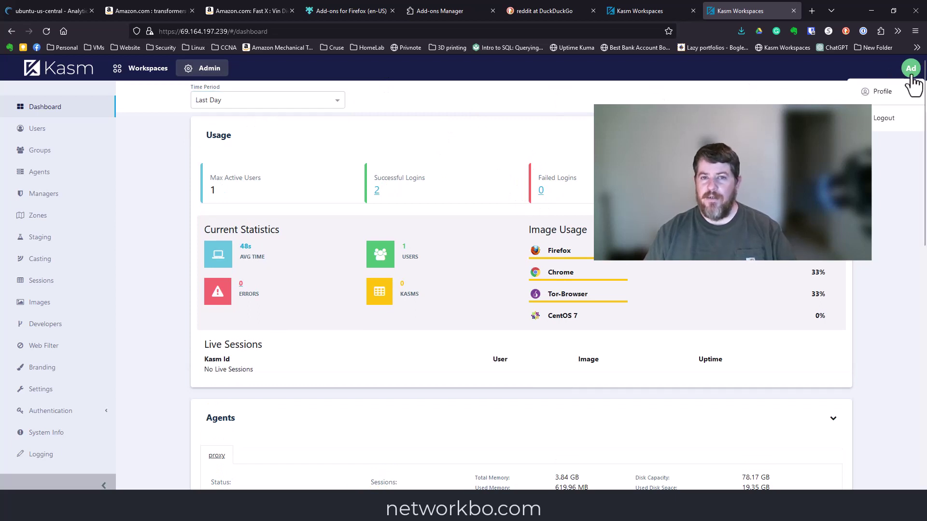
click(884, 93)
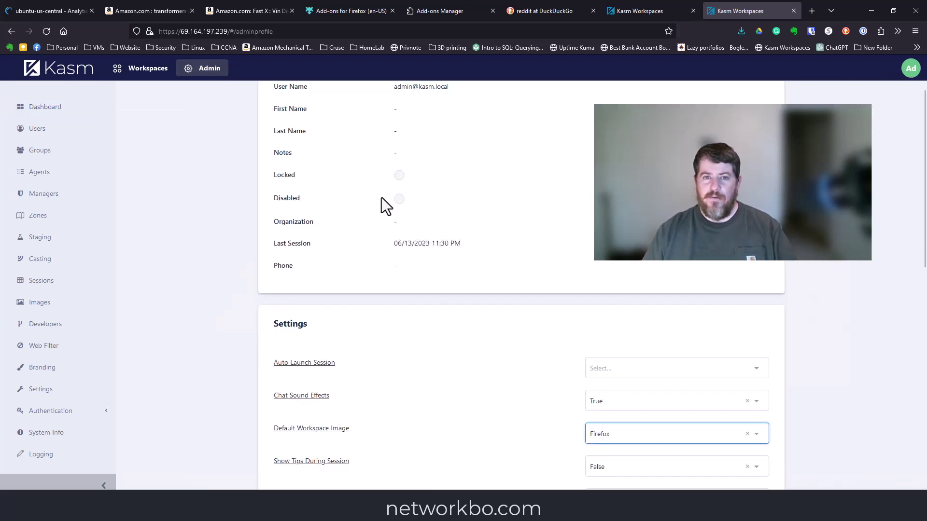
scroll(428, 212, up, 1)
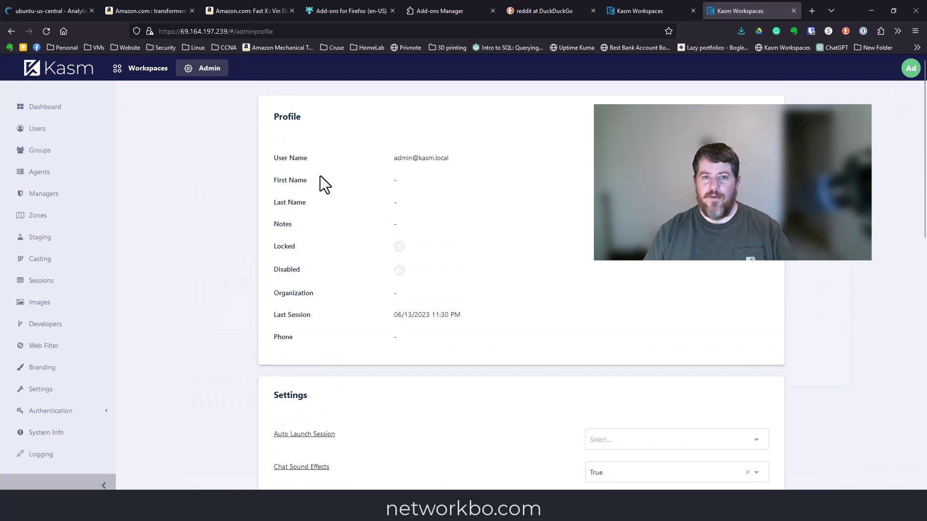
click(912, 75)
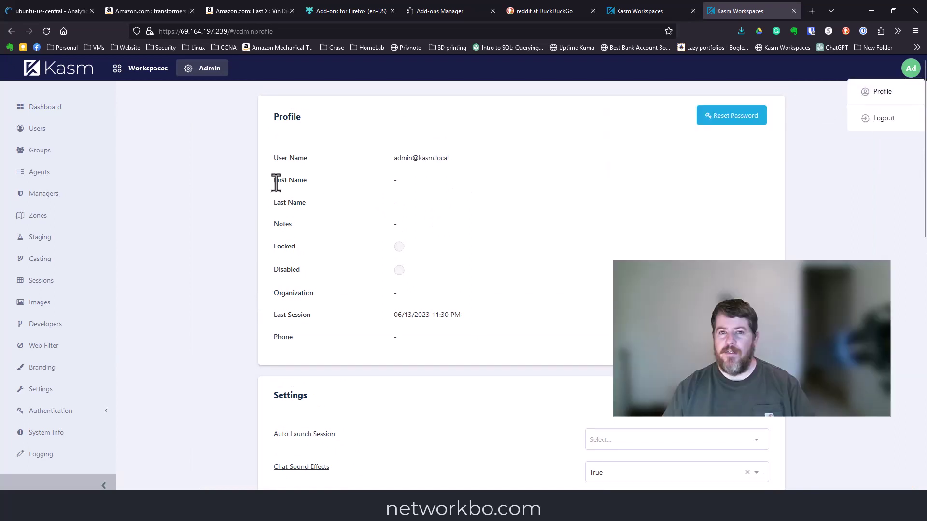
click(424, 157)
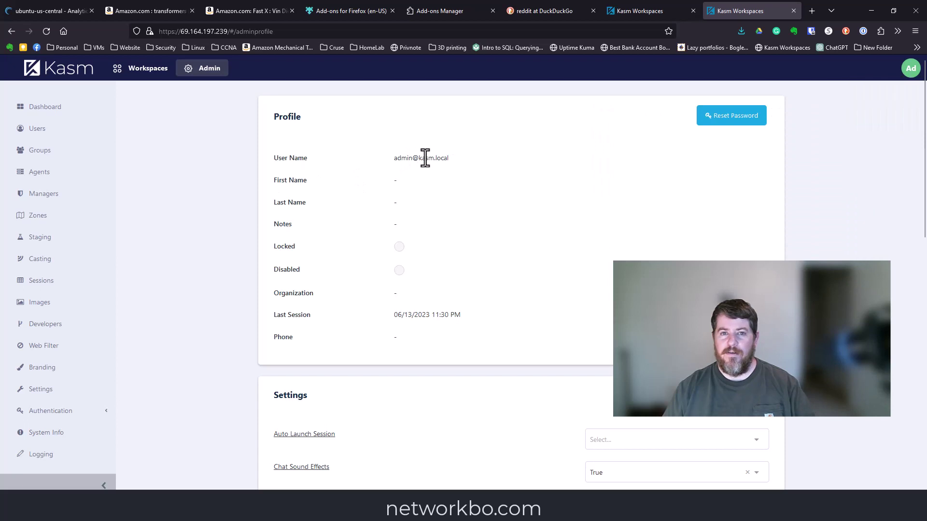
click(743, 123)
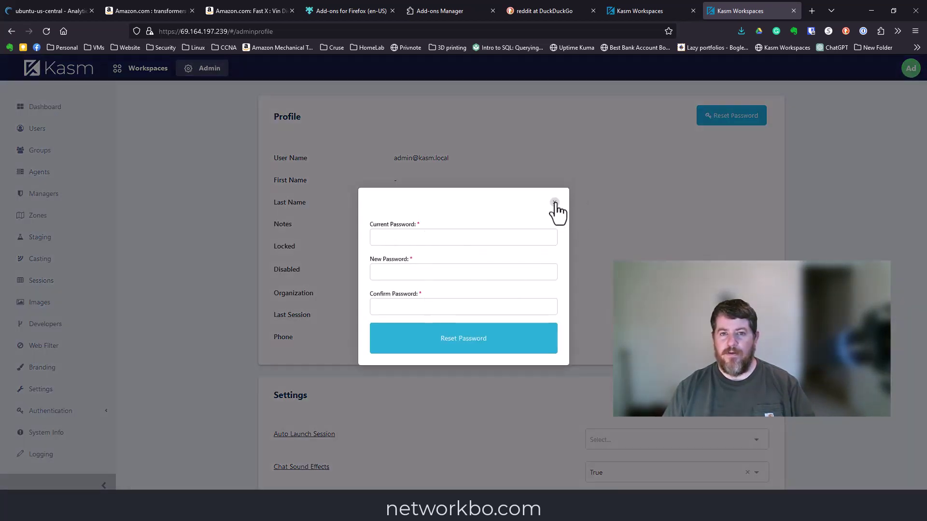
click(417, 335)
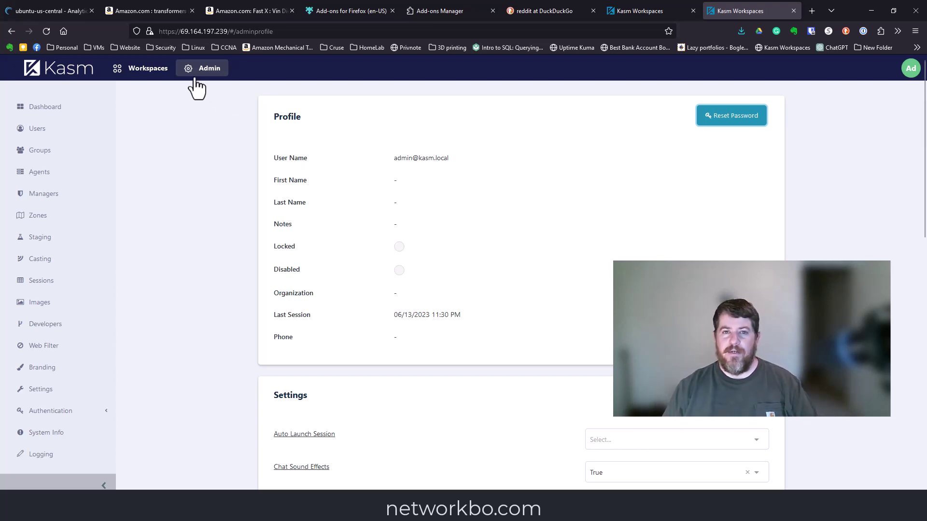
Step: Under Users > Add User, enter a user name and accept 1Password's generated password
click(48, 130)
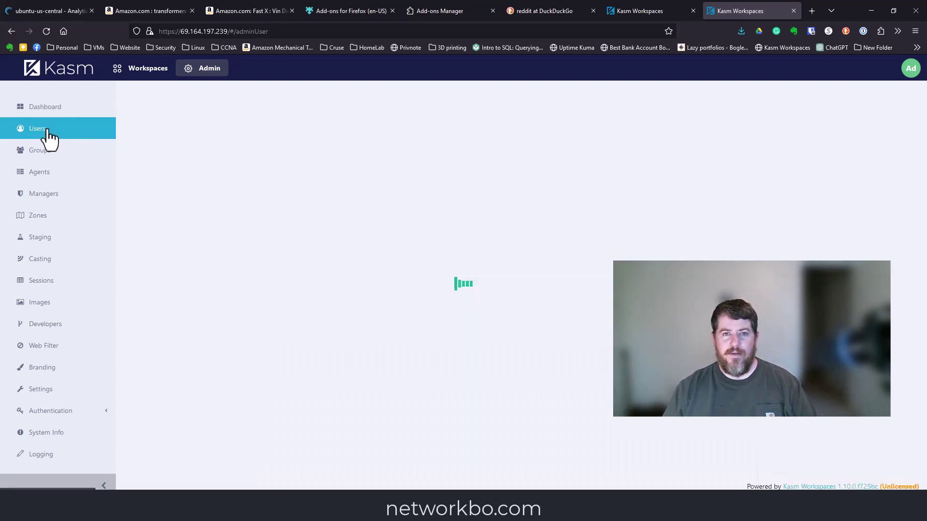
click(809, 125)
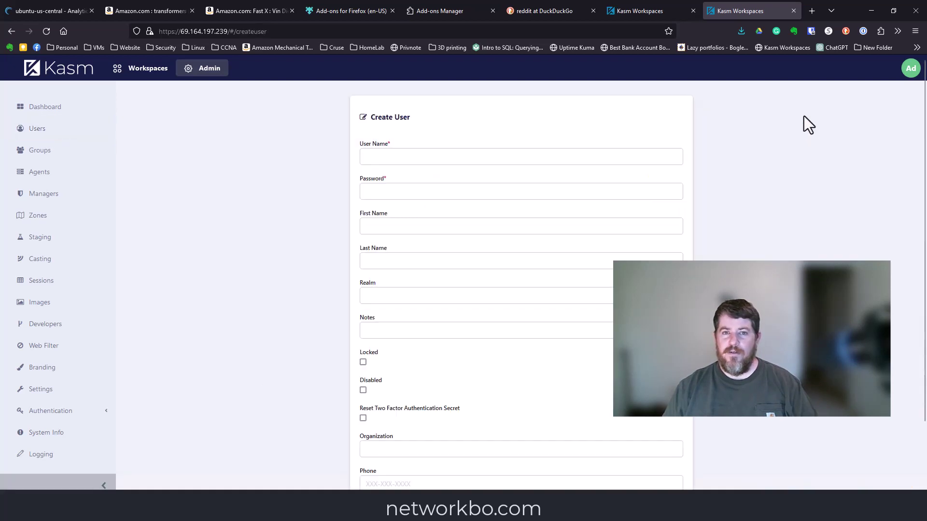
click(434, 155)
text(User2)
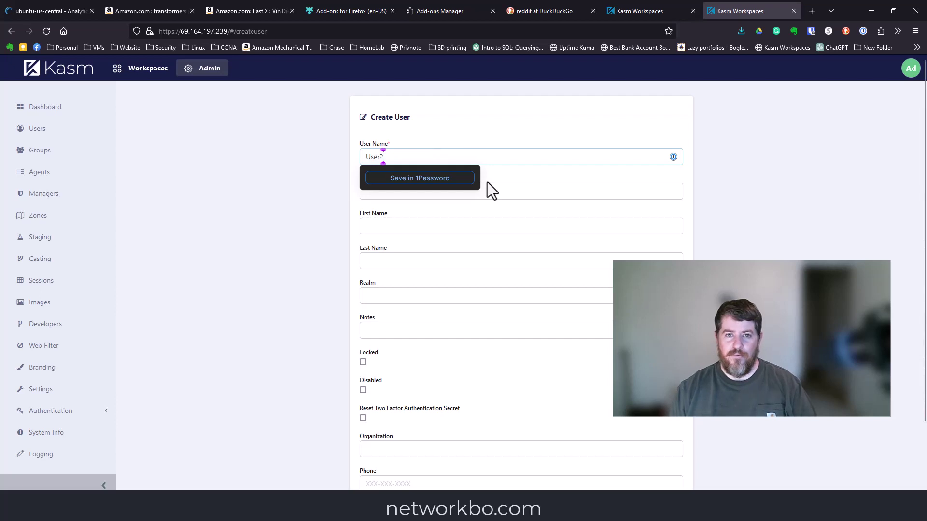
click(516, 194)
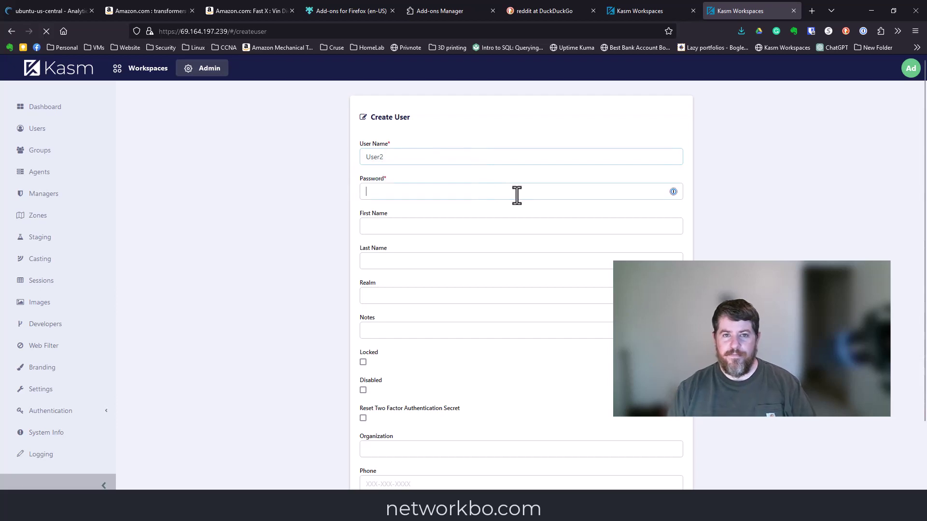
click(431, 218)
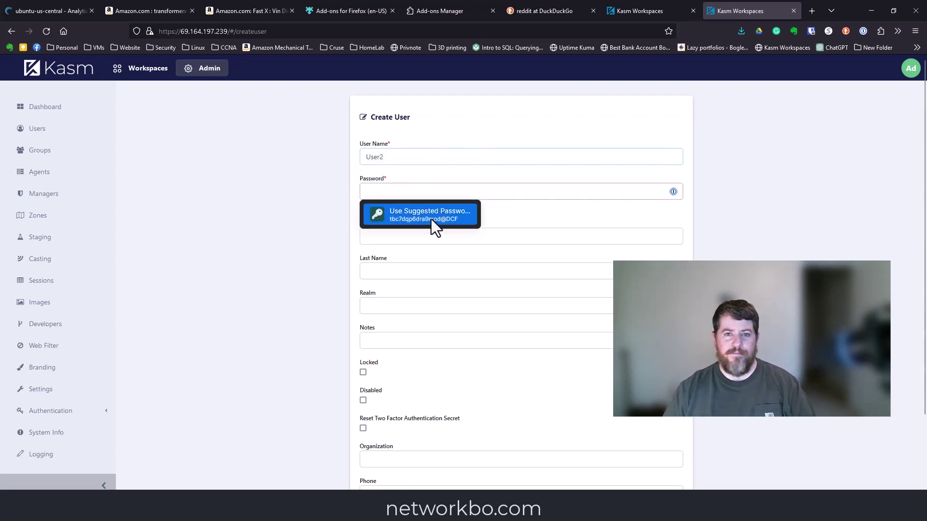
click(430, 211)
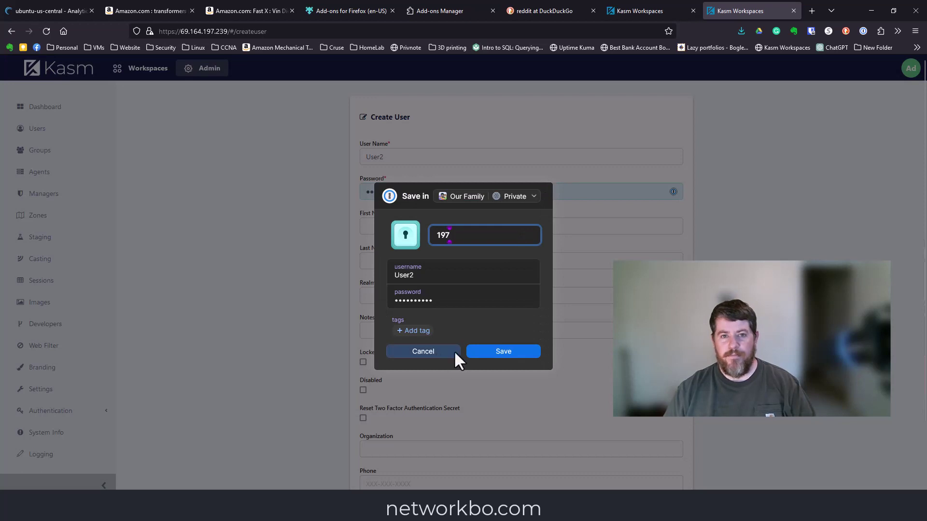
click(456, 352)
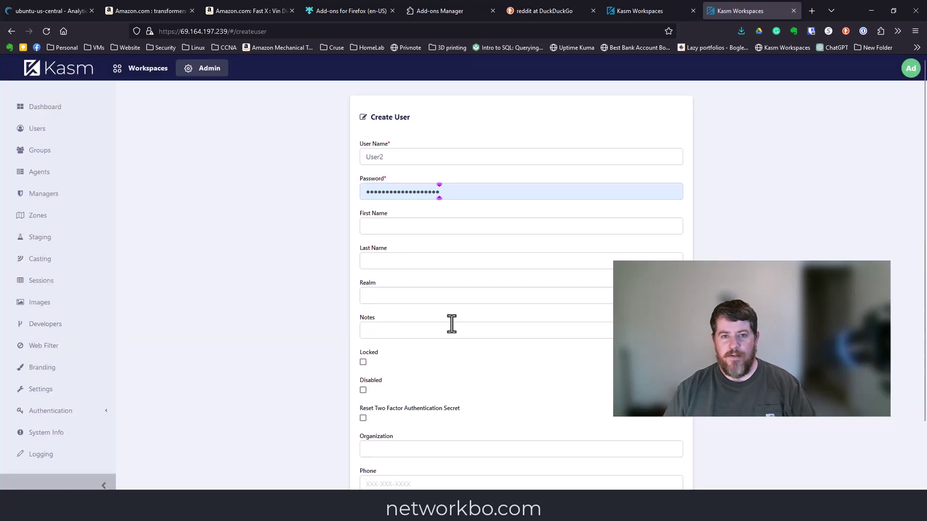
scroll(500, 280, down, 3)
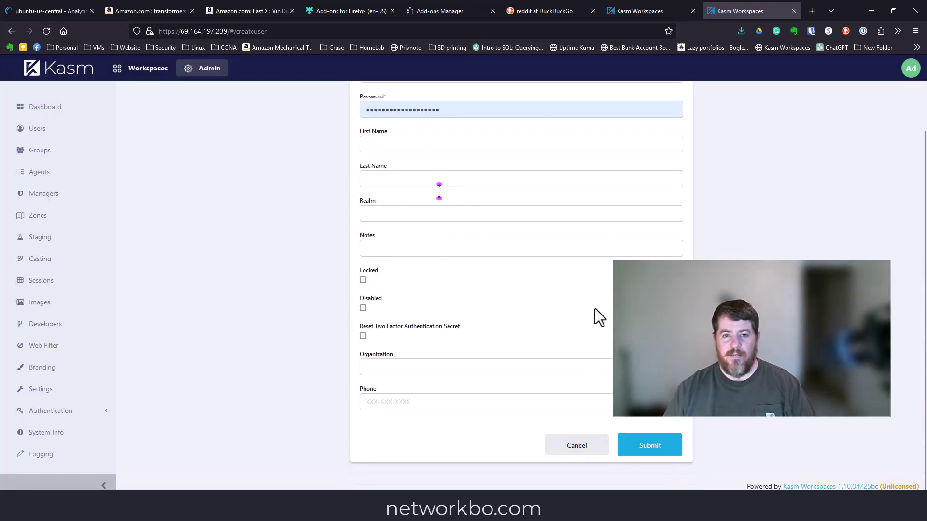
scroll(465, 213, up, 3)
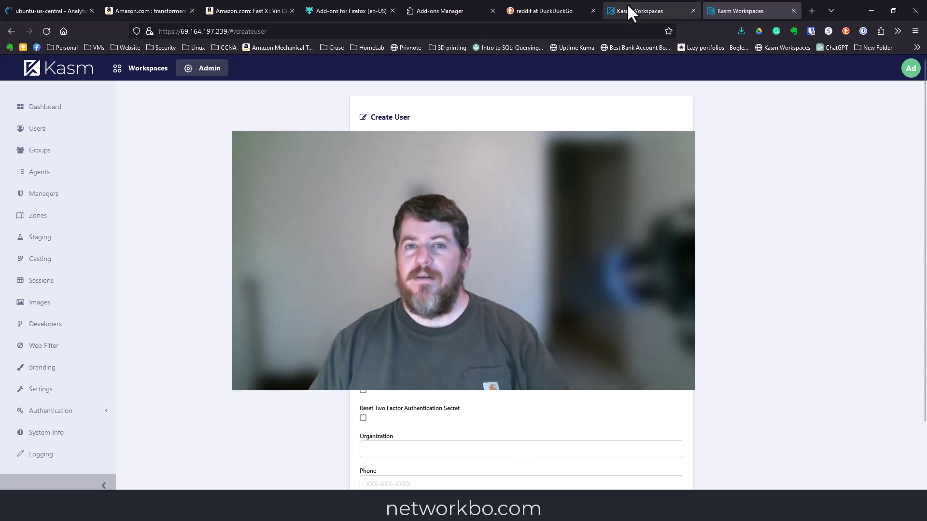
Step: Go to the Workspaces dashboard and browse the app tiles such as Brave, Firefox, Signal and Ubuntu Bionic
click(147, 75)
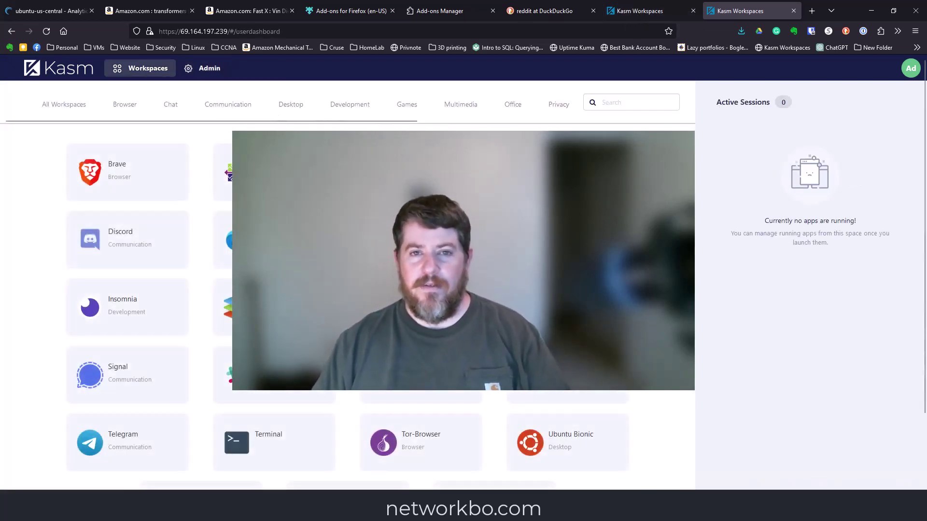
scroll(329, 313, down, 1)
scroll(330, 314, down, 1)
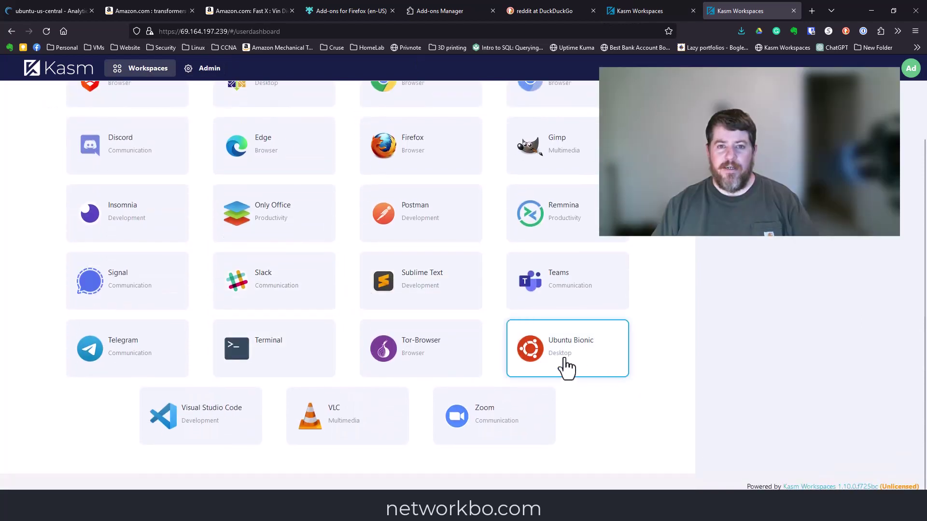
scroll(270, 333, up, 1)
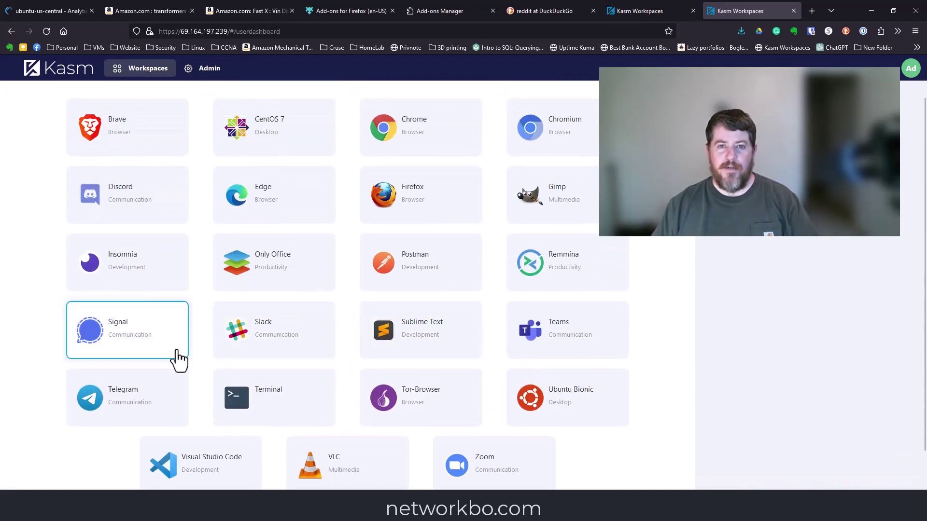
scroll(541, 300, up, 1)
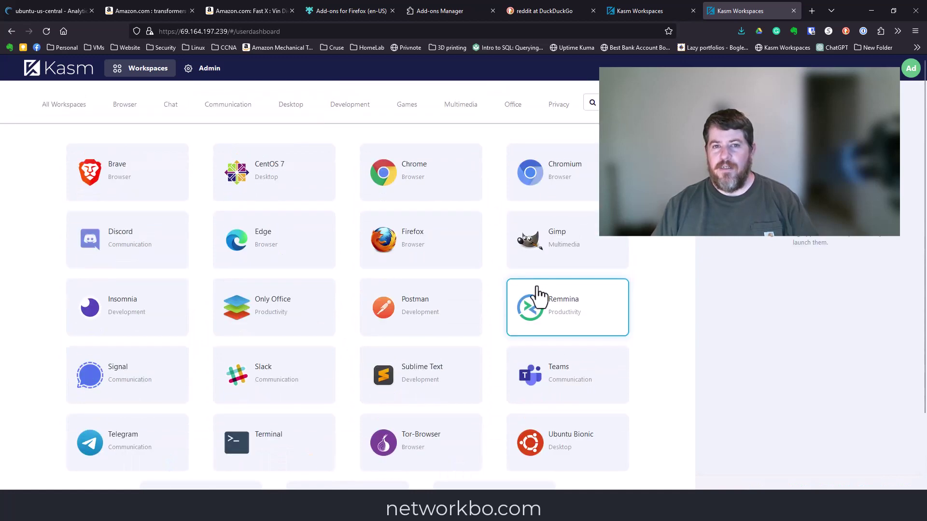
scroll(367, 217, down, 2)
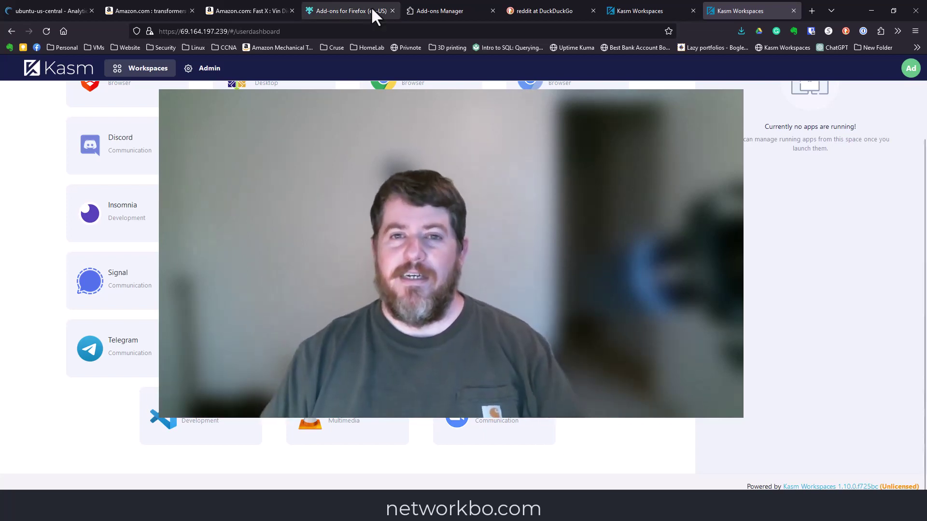
Step: Cycle through the browser tabs back to the ubuntu-us-central Linode page in Cloud Manager
click(637, 11)
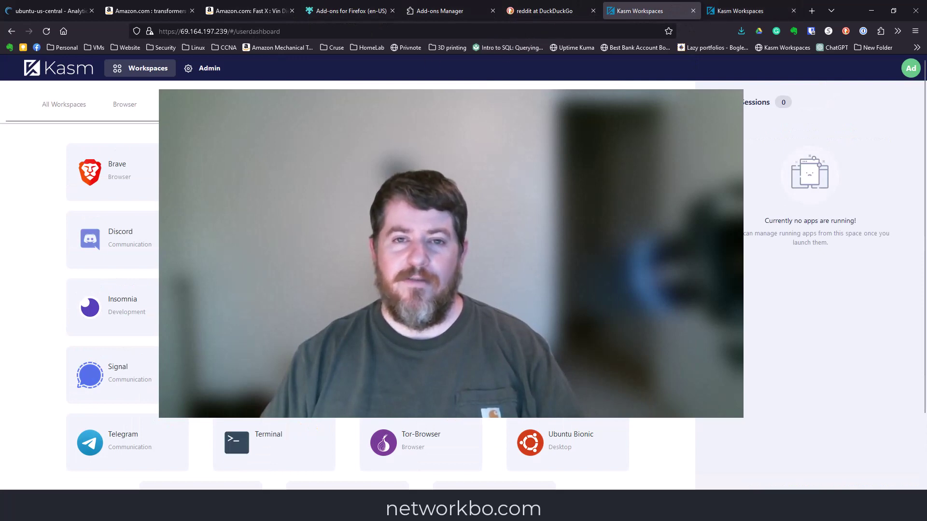
click(520, 10)
click(450, 10)
click(348, 9)
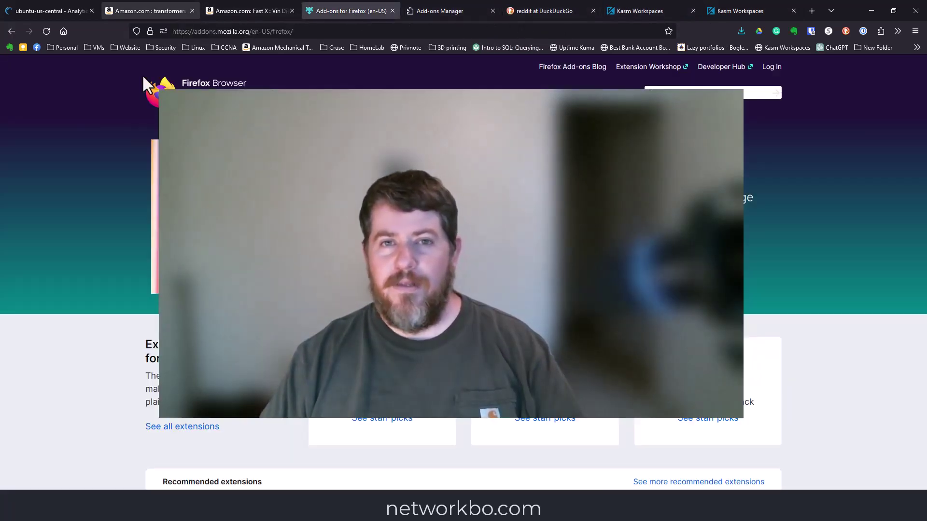
click(48, 11)
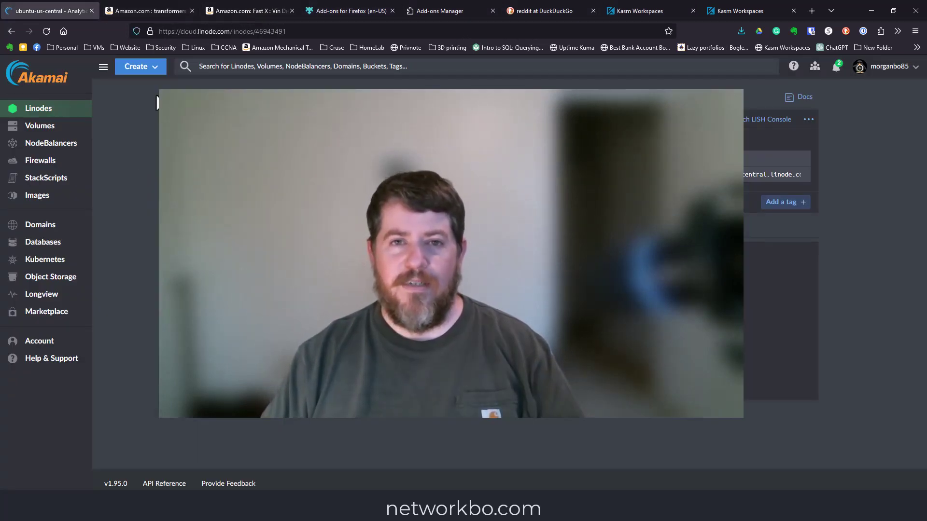